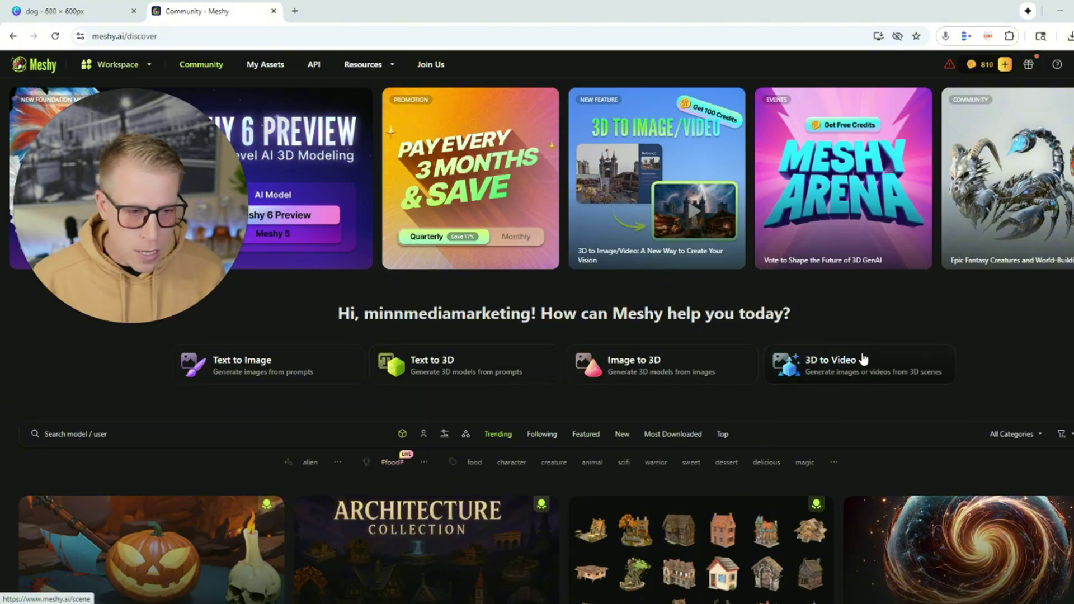
# Step: Open Meshy's Image to 3D workspace, then bring up the Canva 'dog' design with the red sports car
pyautogui.scroll(-8, 210, 412)
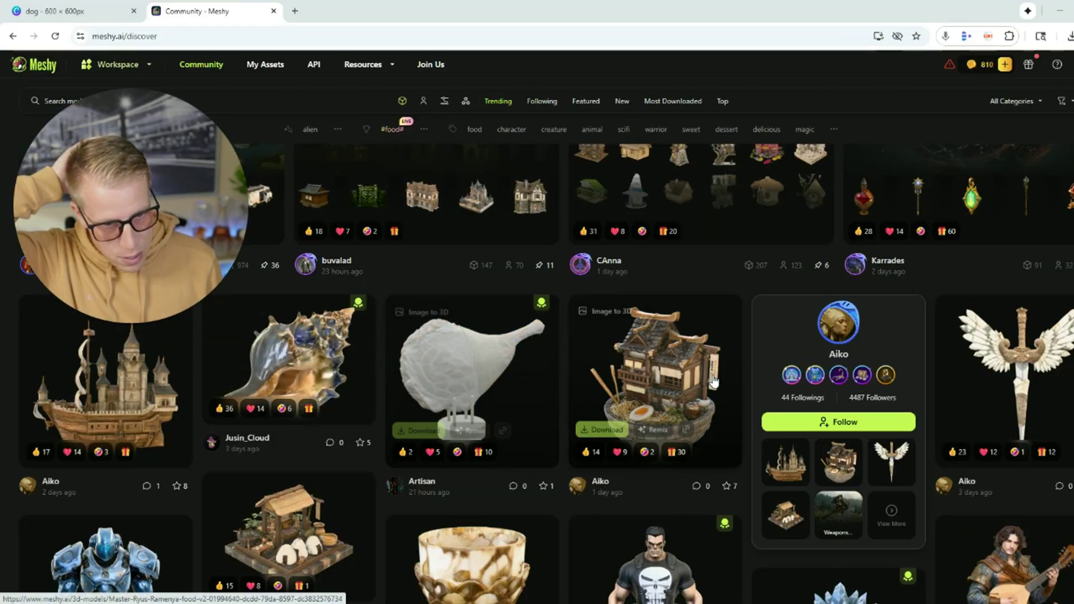
pyautogui.scroll(-3, 671, 402)
pyautogui.scroll(-3, 672, 403)
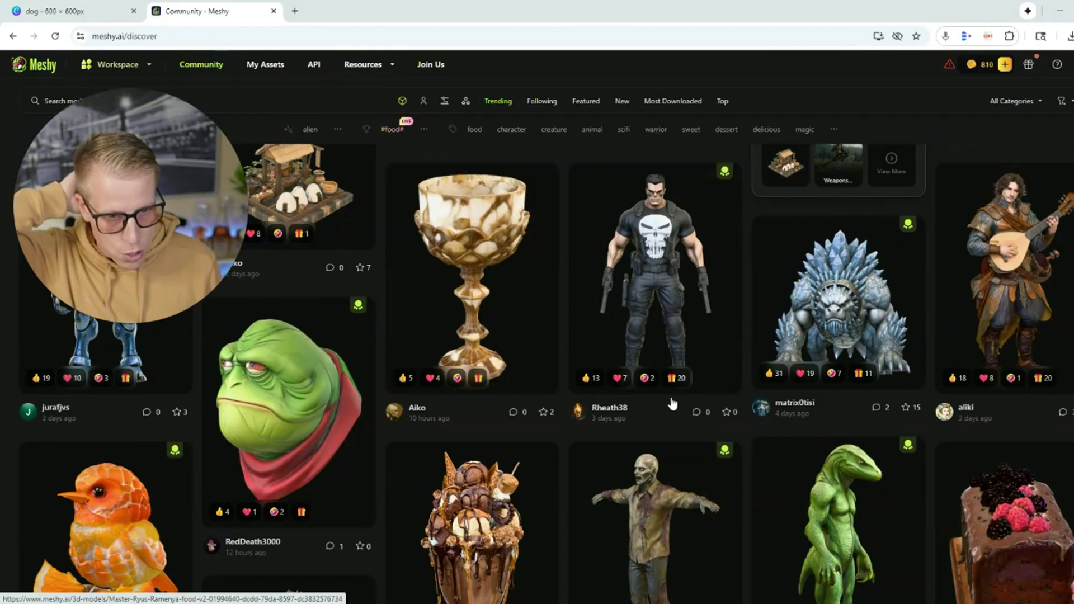
pyautogui.scroll(4, 673, 403)
pyautogui.scroll(-6, 673, 403)
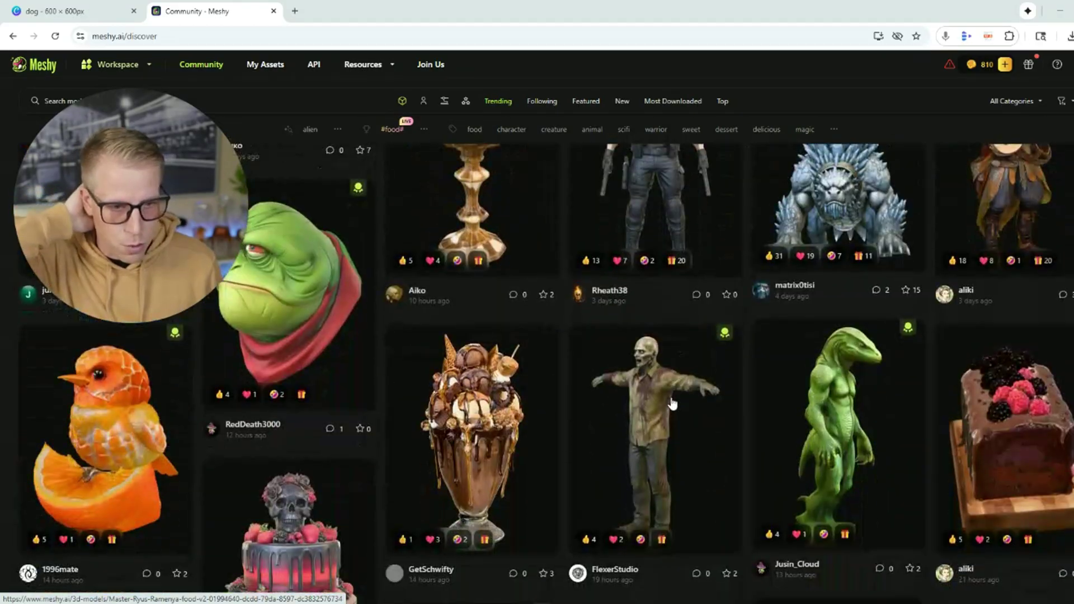
pyautogui.scroll(-4, 673, 403)
pyautogui.scroll(4, 673, 403)
pyautogui.scroll(-10, 673, 403)
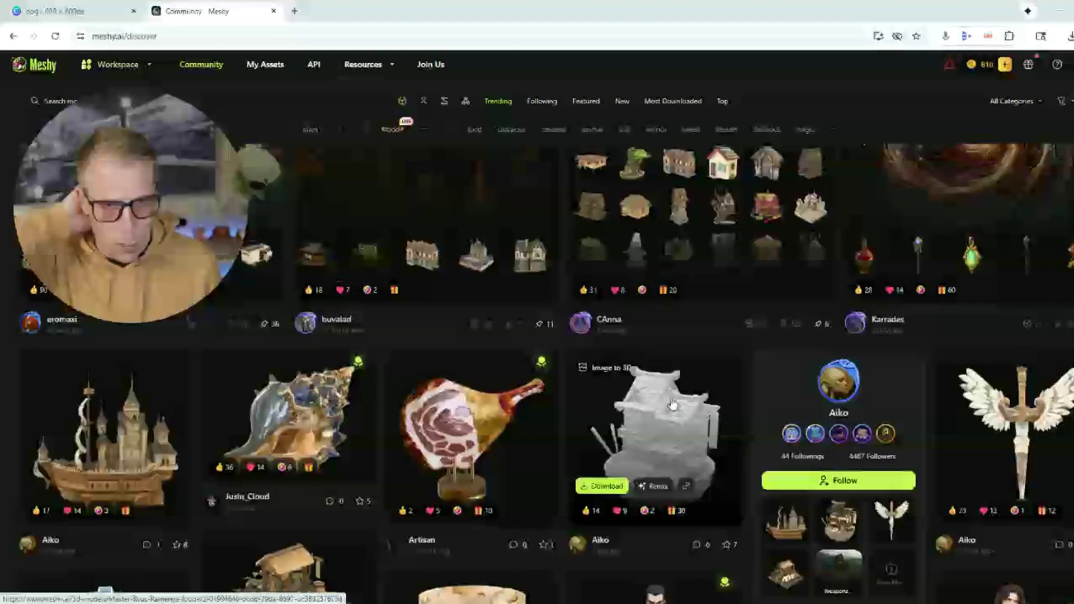
pyautogui.scroll(7, 673, 403)
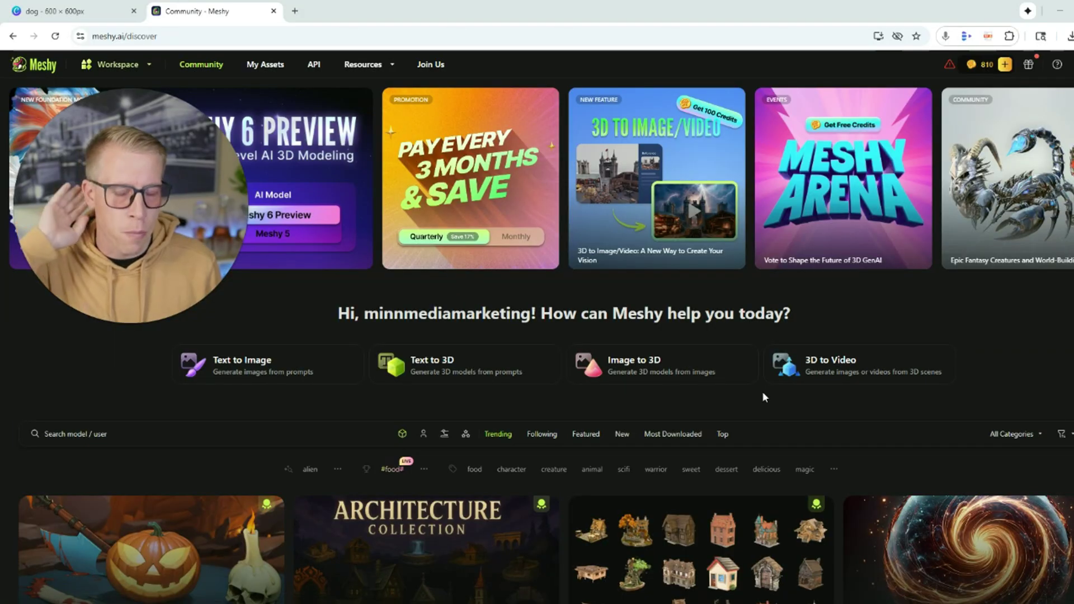
pyautogui.click(648, 374)
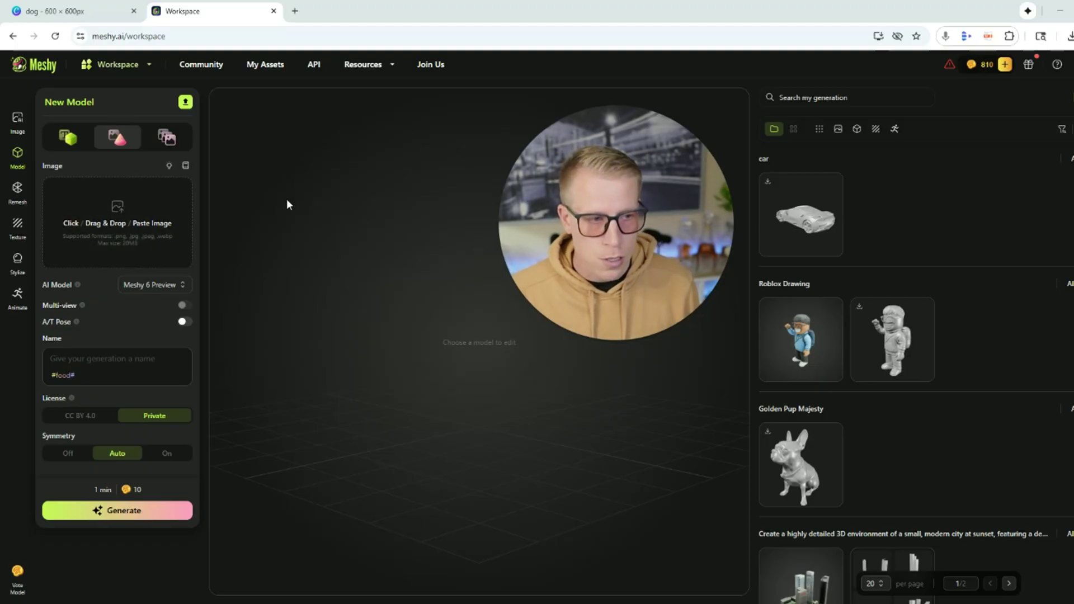
pyautogui.click(85, 11)
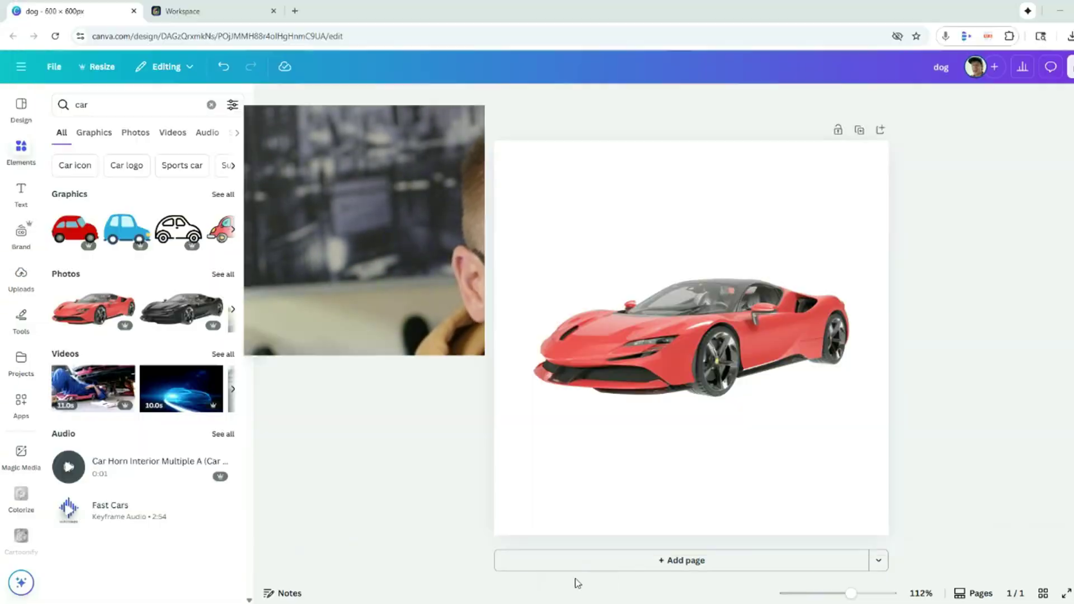
# Step: Show the car photo's generated 3D model in the Meshy workspace and orbit it to a front-side view
pyautogui.click(216, 16)
pyautogui.click(804, 216)
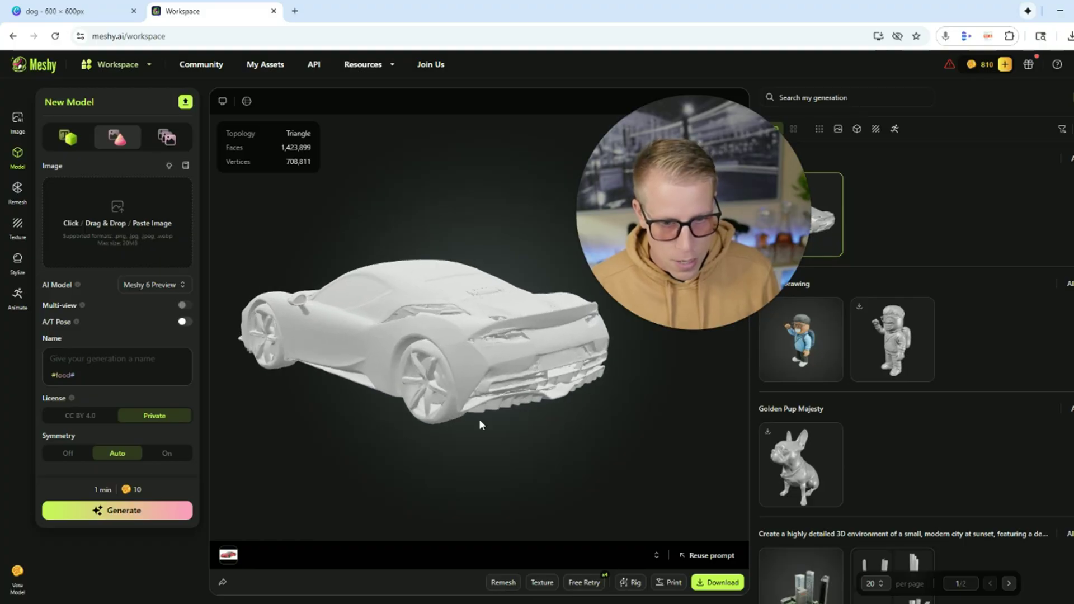
pyautogui.moveTo(339, 414); pyautogui.dragTo(548, 394)
# Step: Delete the red sports car from the Canva 'dog' design
pyautogui.click(89, 10)
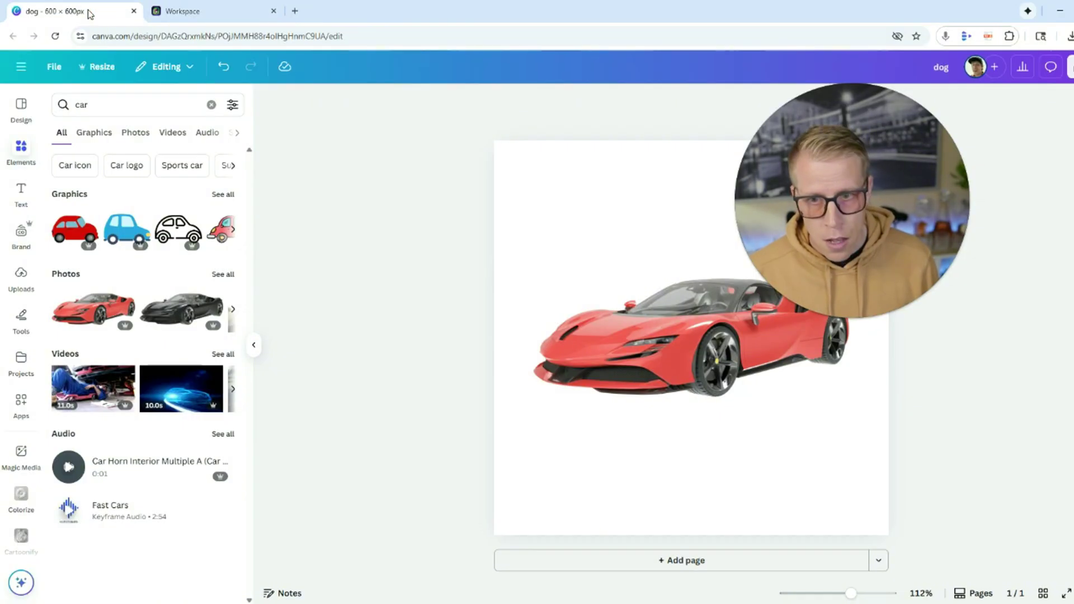
pyautogui.click(699, 375)
pyautogui.press('Delete')
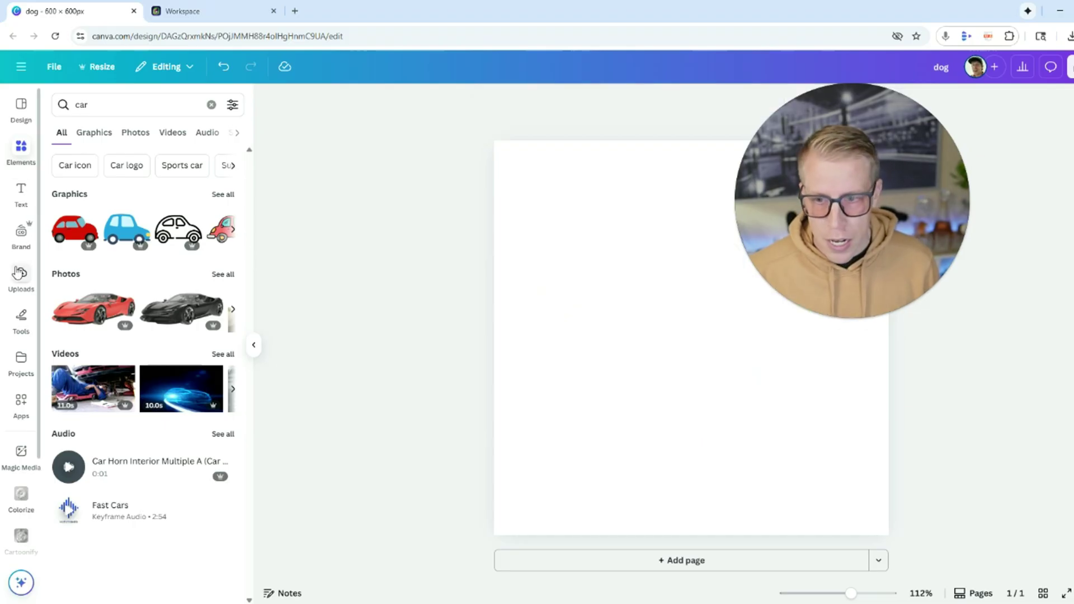
# Step: Add the uploaded dog photo, enlarge it to fill the page, and remove its background
pyautogui.click(20, 276)
pyautogui.click(150, 369)
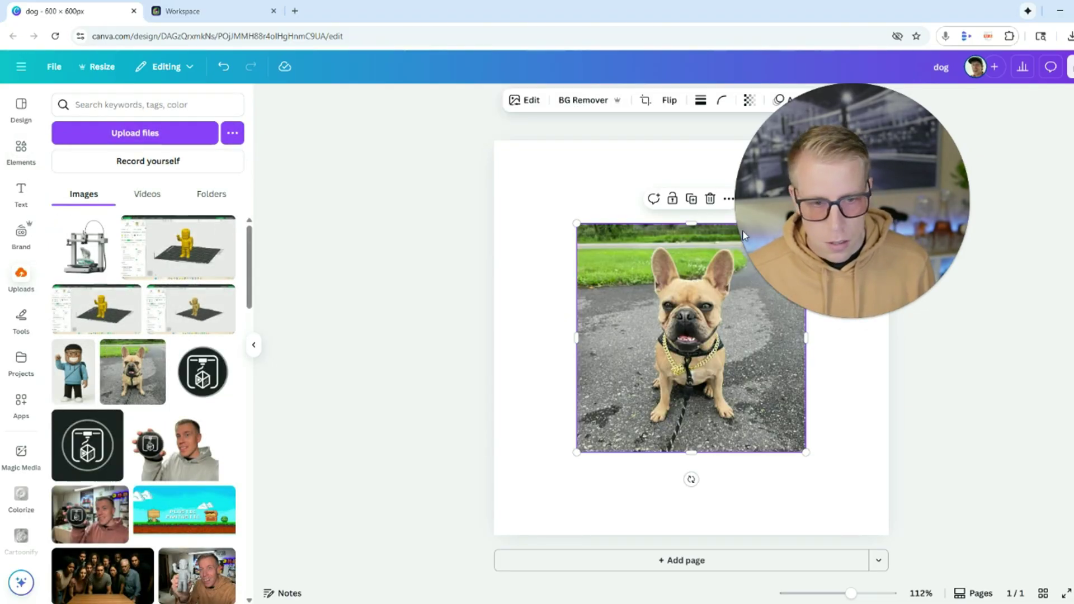
pyautogui.moveTo(644, 325); pyautogui.dragTo(571, 256)
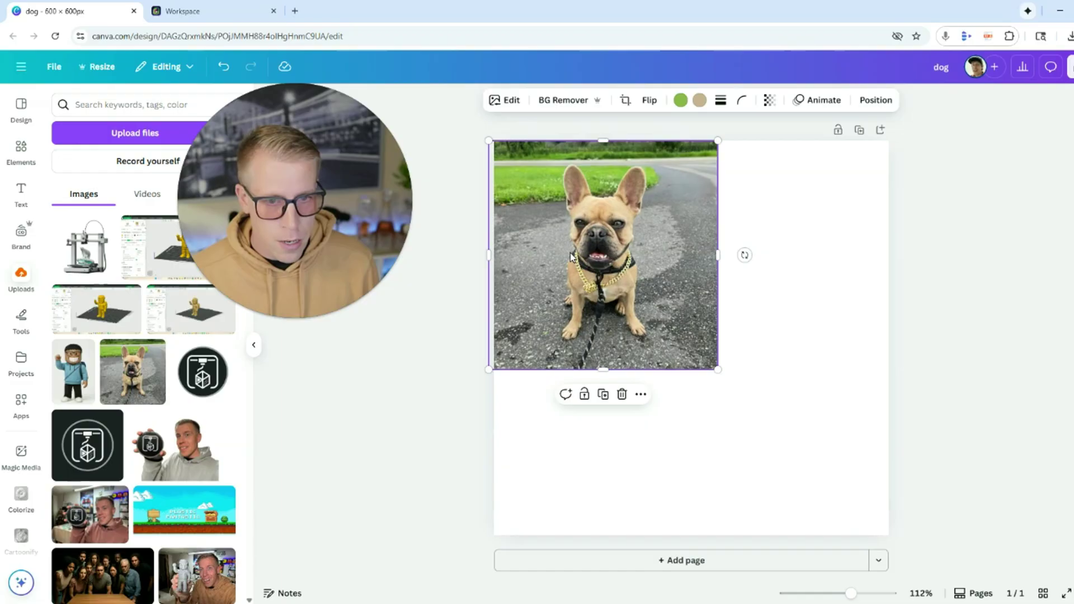
pyautogui.moveTo(719, 370); pyautogui.dragTo(954, 528)
pyautogui.click(564, 102)
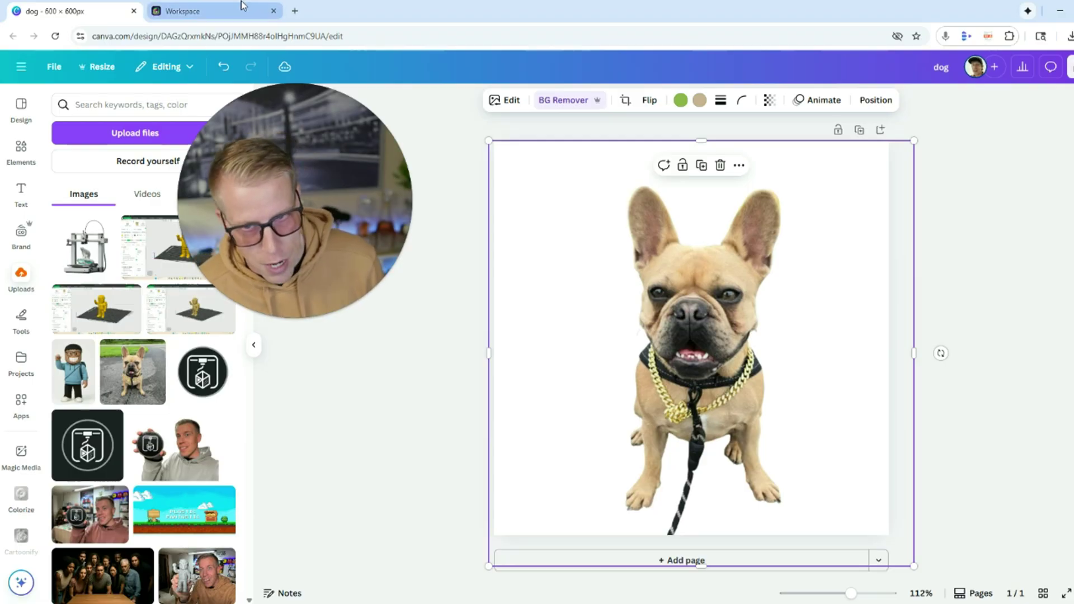
pyautogui.click(213, 10)
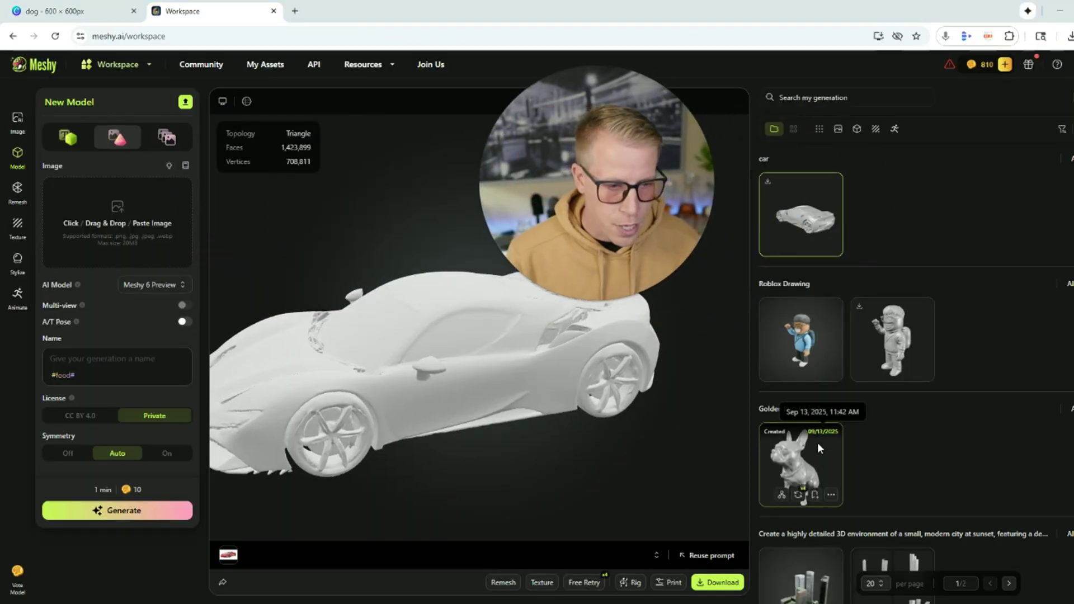
# Step: Load the Golden Pup Majesty dog model, compare it with the Canva photo, and orbit it left
pyautogui.click(809, 457)
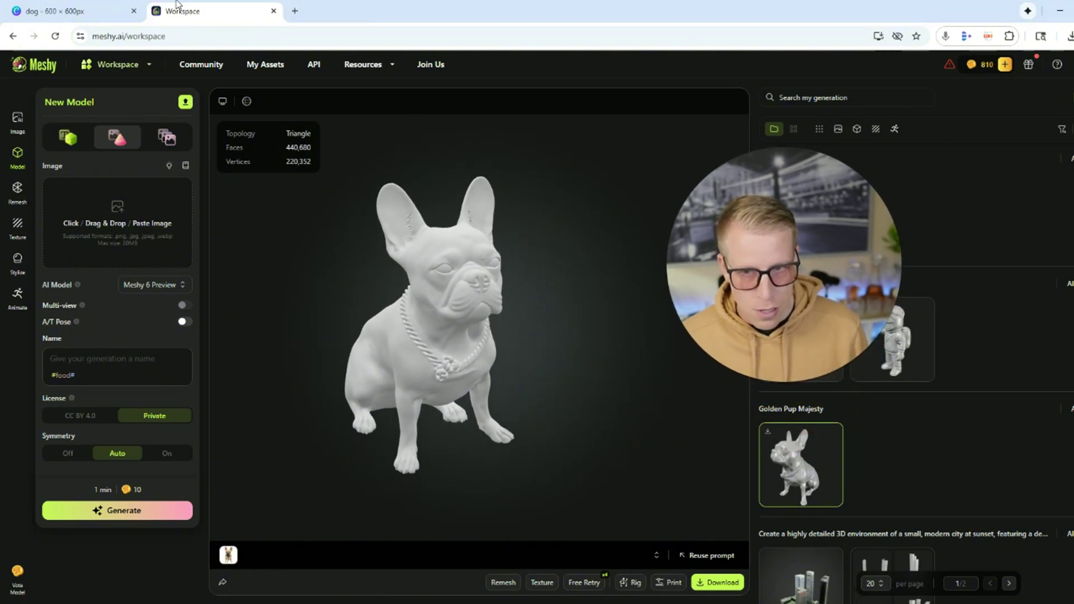
pyautogui.hotkey('ctrl', 'shift', 'Tab')
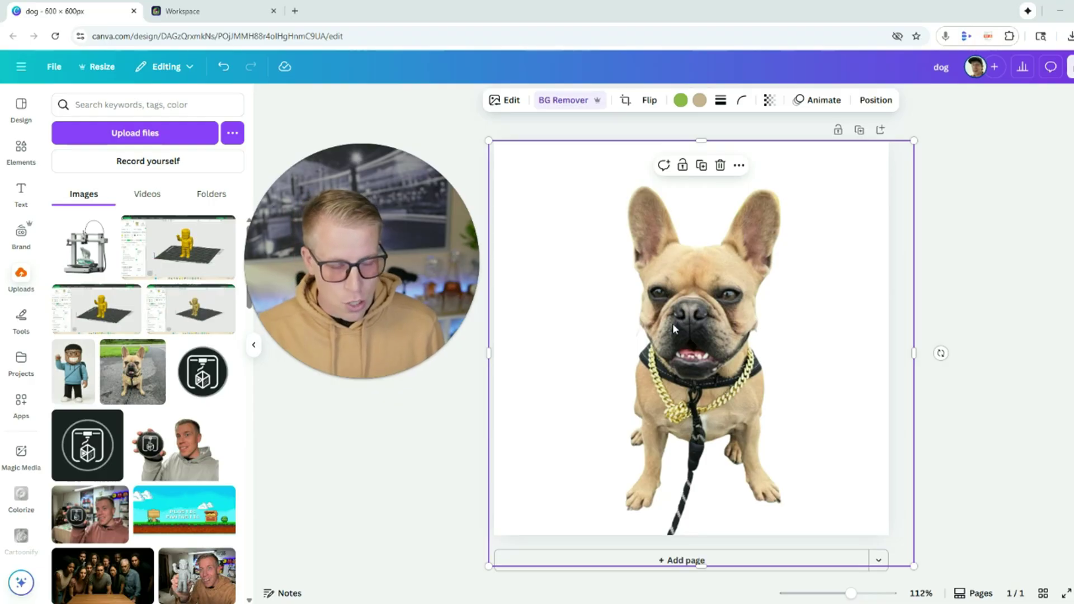
pyautogui.click(207, 10)
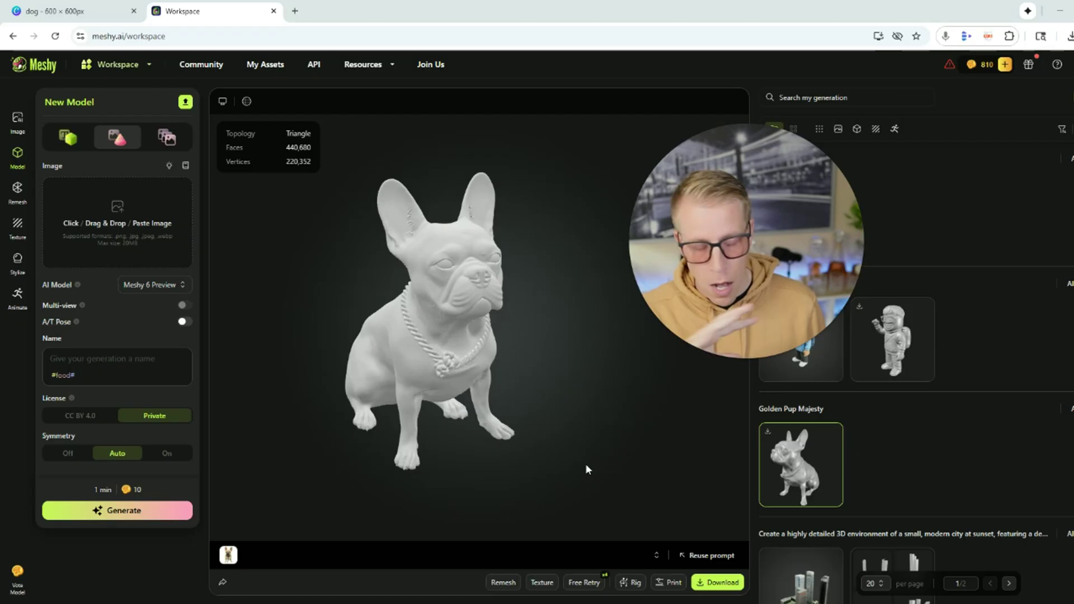
pyautogui.moveTo(582, 477); pyautogui.dragTo(537, 467)
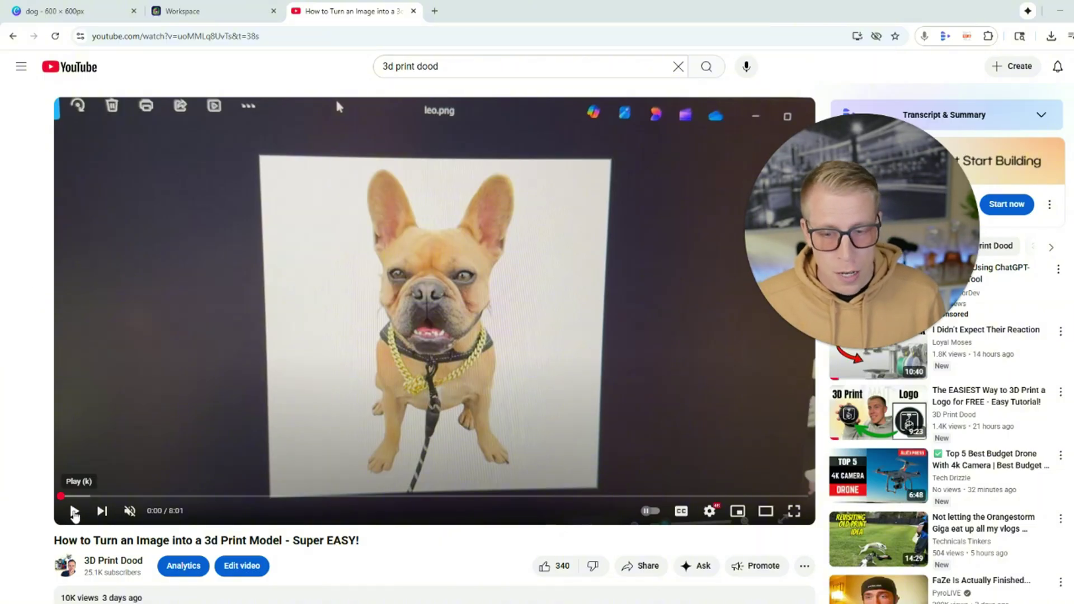
# Step: Play the image-to-3D-print video to about 0:11 on the printed dog, then return to Meshy
pyautogui.click(74, 512)
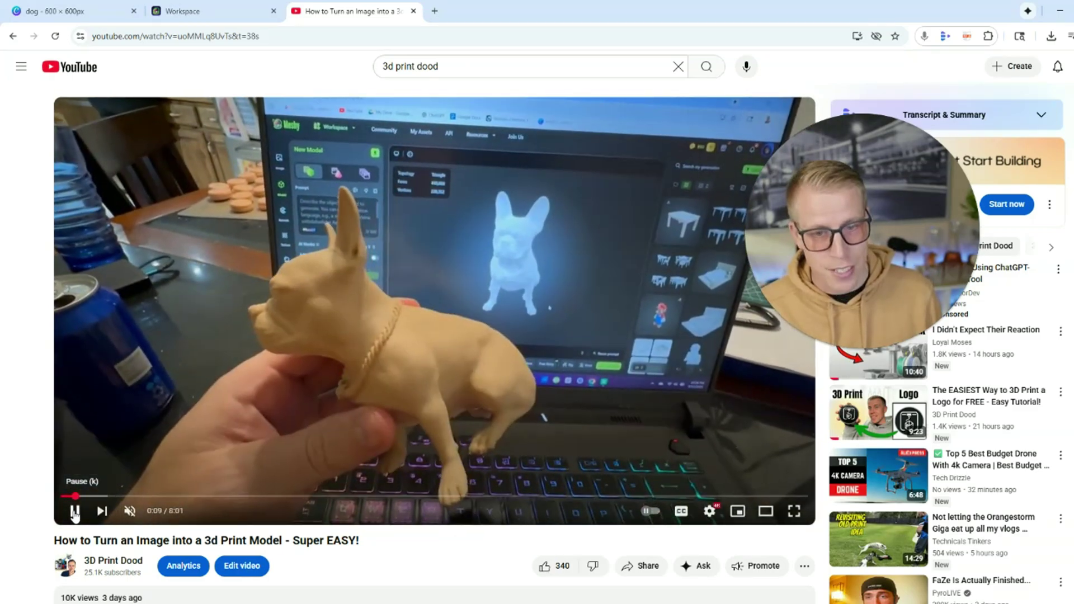
pyautogui.click(157, 130)
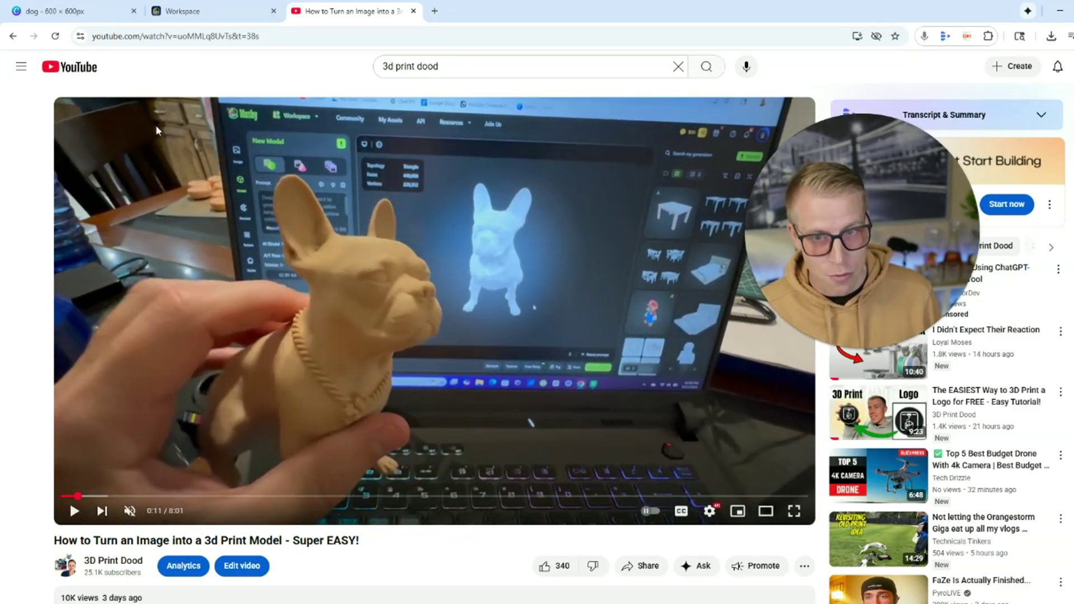
pyautogui.click(207, 12)
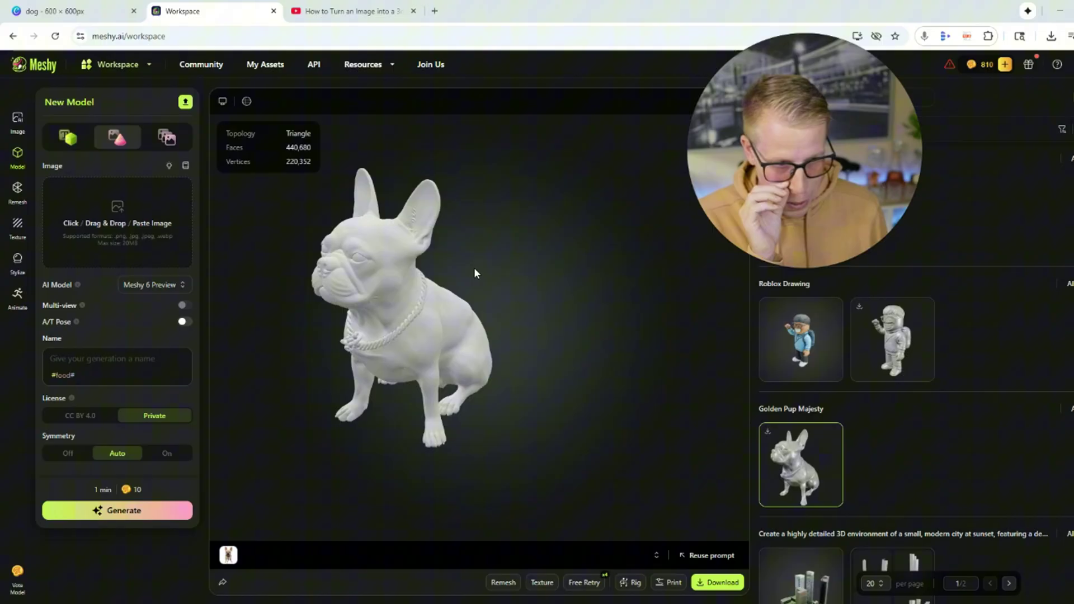
# Step: Load the Roblox Drawing character model and orbit it to show its side and backpack
pyautogui.click(895, 348)
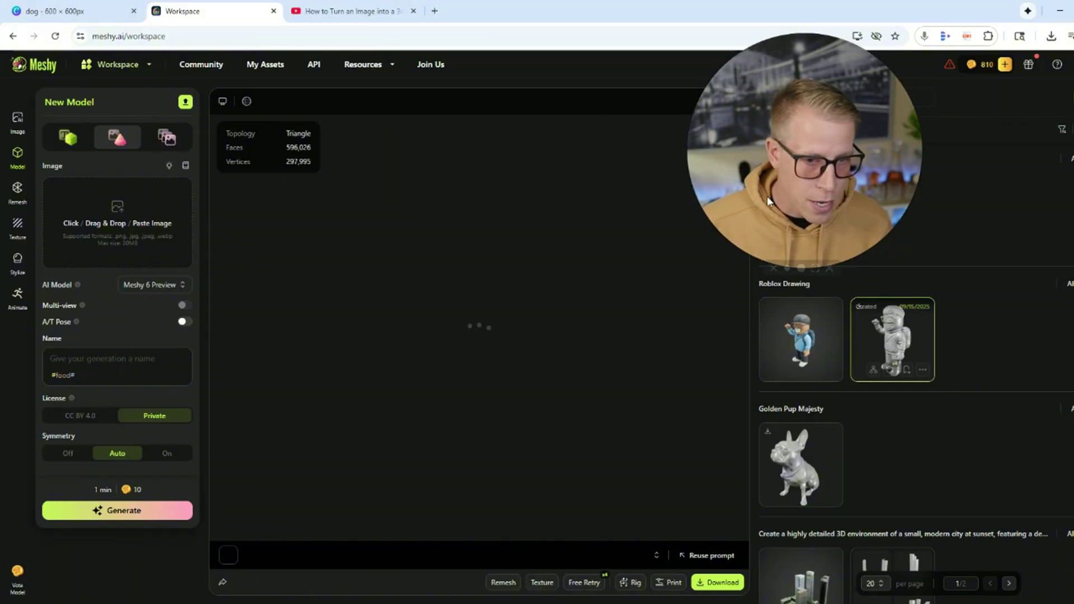
pyautogui.moveTo(518, 445); pyautogui.dragTo(604, 410)
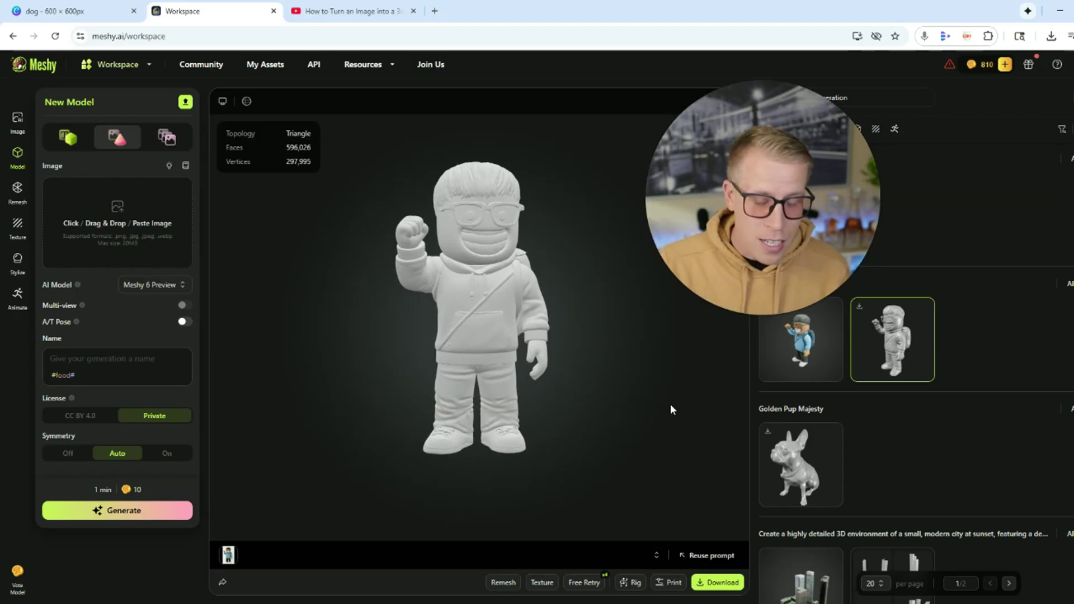
pyautogui.moveTo(670, 405); pyautogui.dragTo(561, 463)
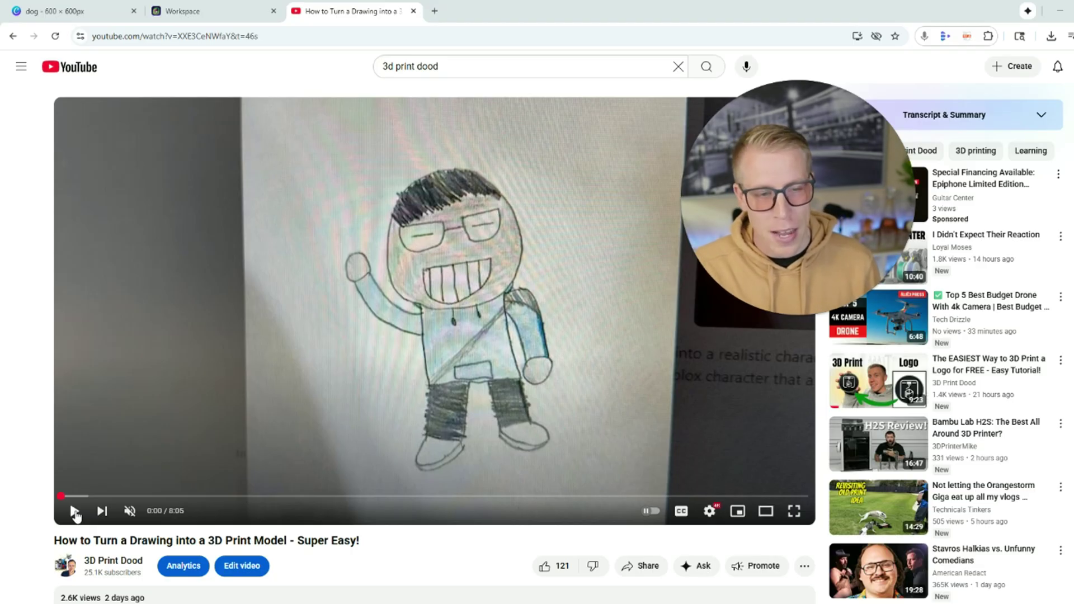
# Step: Play the drawing-to-3D-print video to about 0:12, then return to the Meshy workspace
pyautogui.click(75, 511)
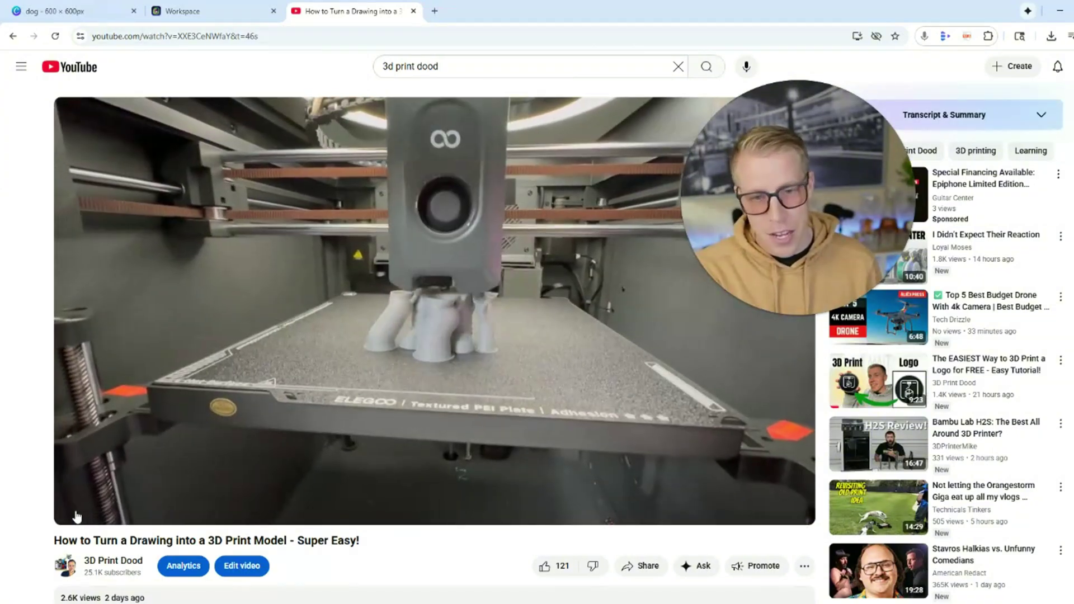
pyautogui.moveTo(76, 519)
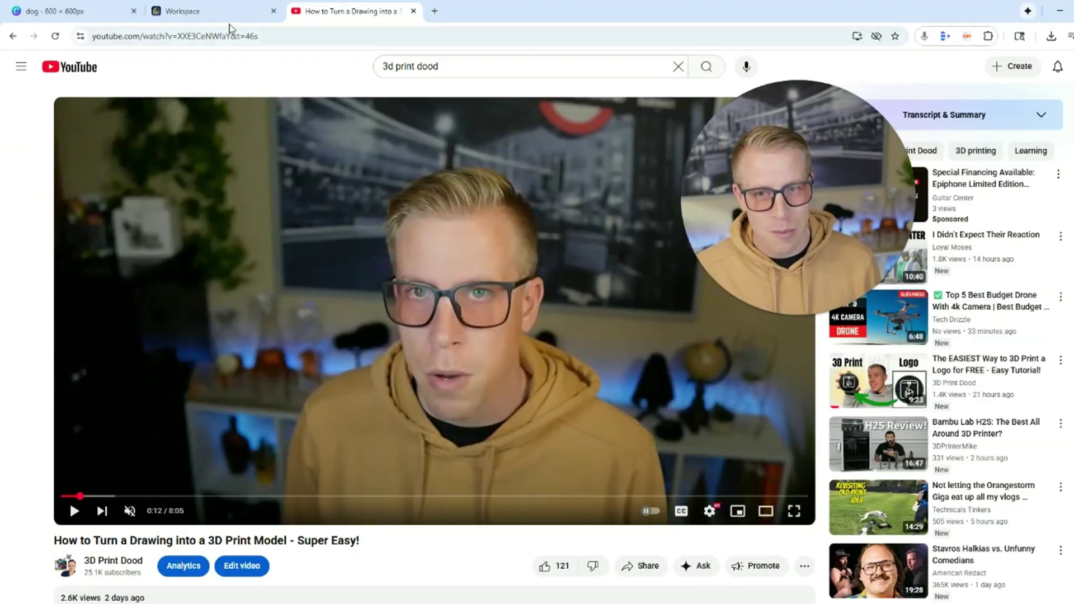
pyautogui.click(226, 11)
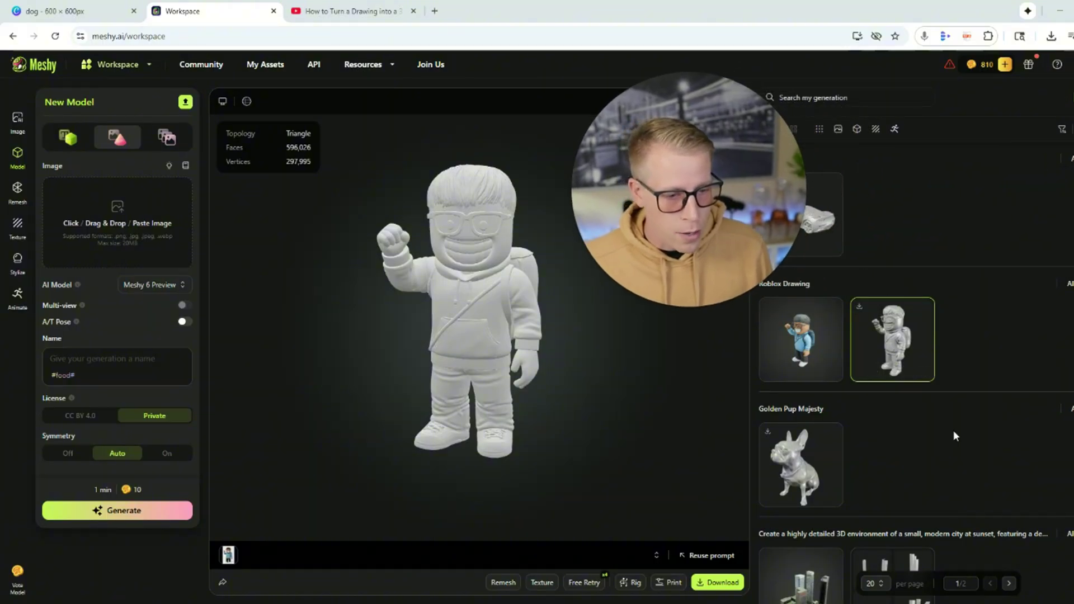
# Step: Open the Barbie-scale kitchen table model and orbit it through front-on, raised three-quarter and low views
pyautogui.scroll(-5, 898, 415)
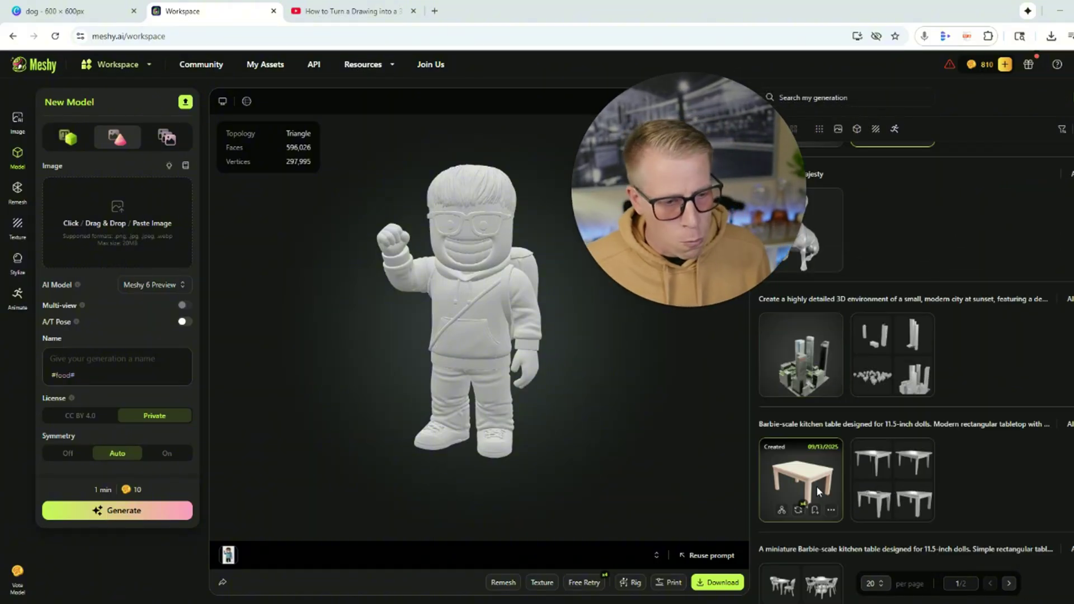
pyautogui.click(819, 483)
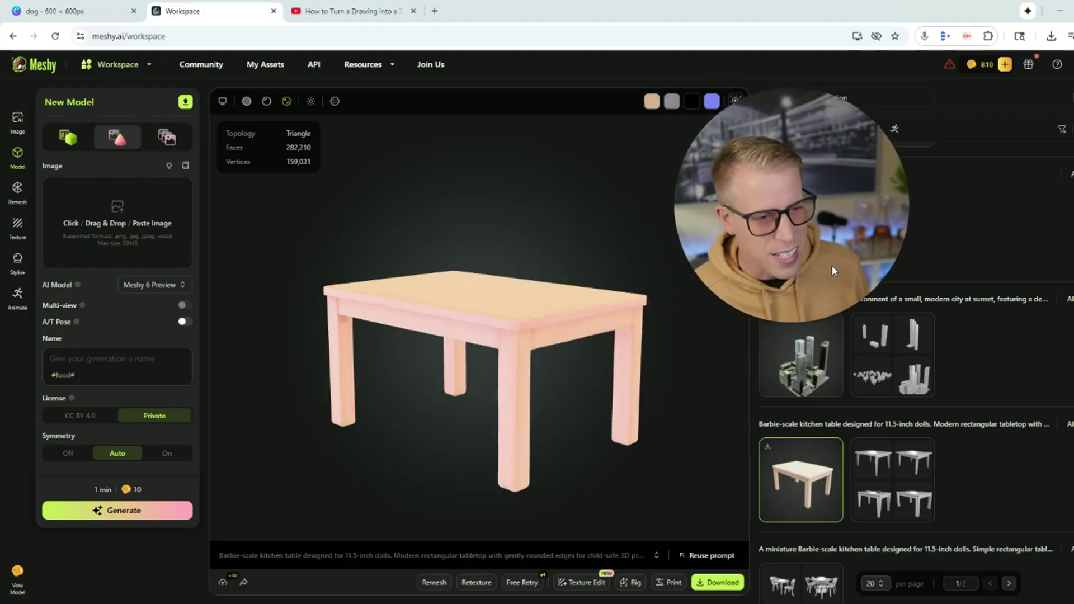
pyautogui.moveTo(441, 437); pyautogui.dragTo(319, 422)
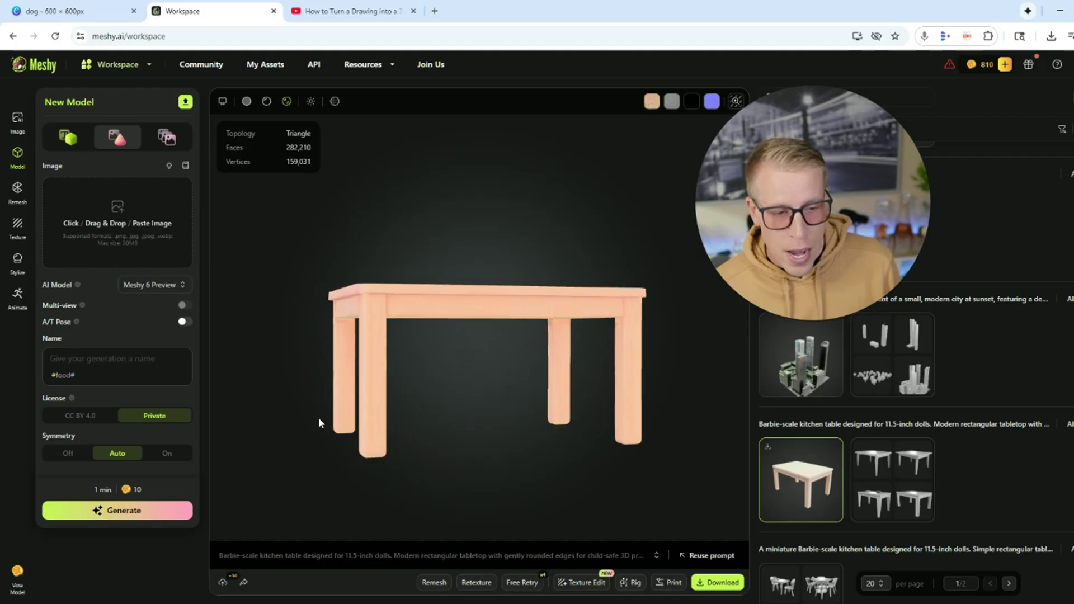
pyautogui.moveTo(505, 407); pyautogui.dragTo(456, 435)
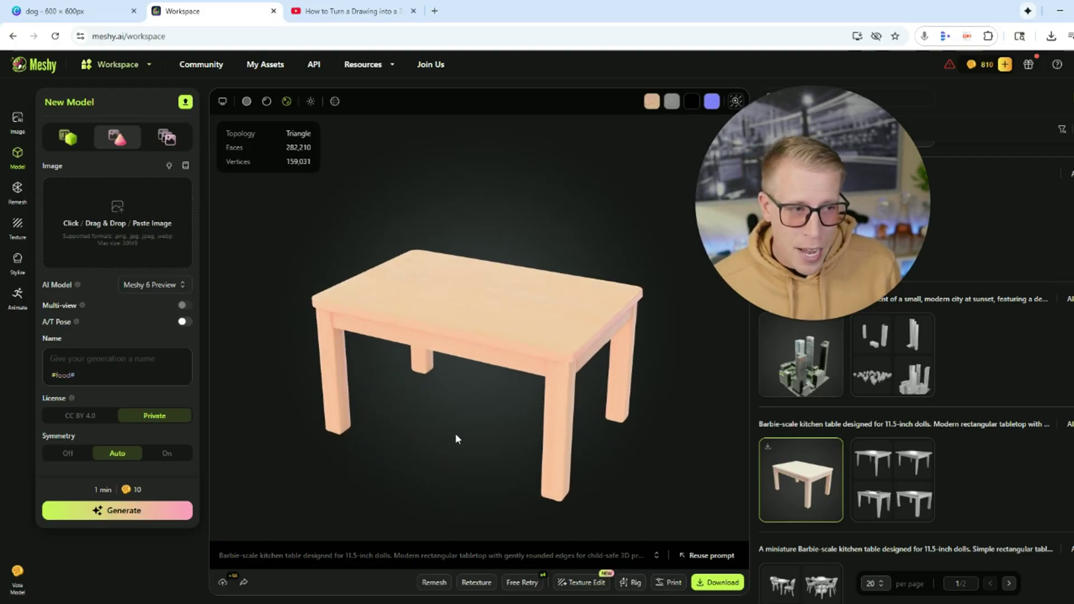
pyautogui.moveTo(456, 433); pyautogui.dragTo(593, 409)
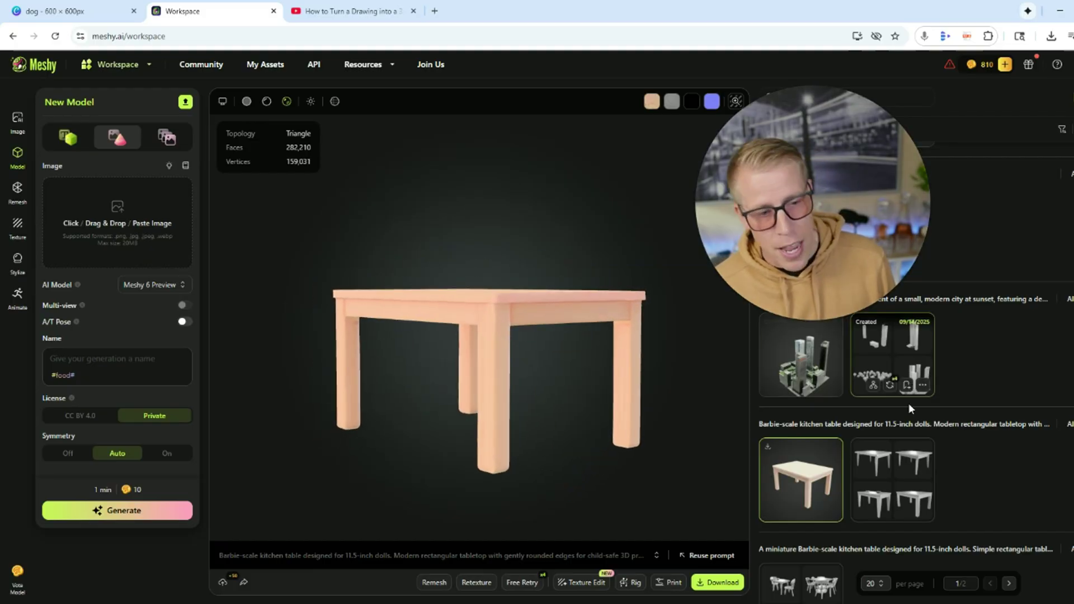
pyautogui.scroll(-3, 994, 454)
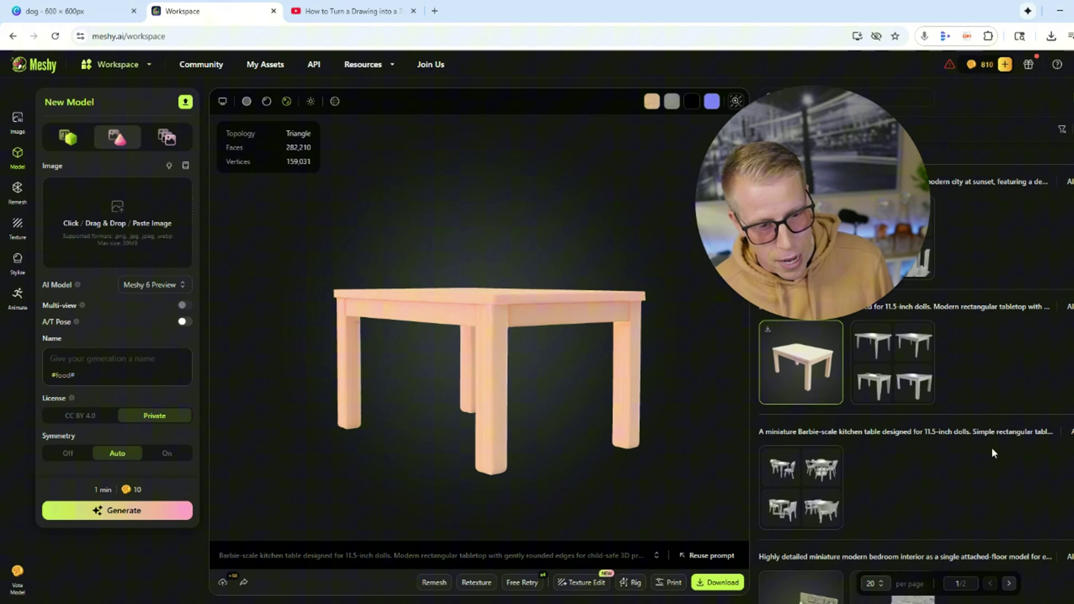
pyautogui.scroll(3, 993, 452)
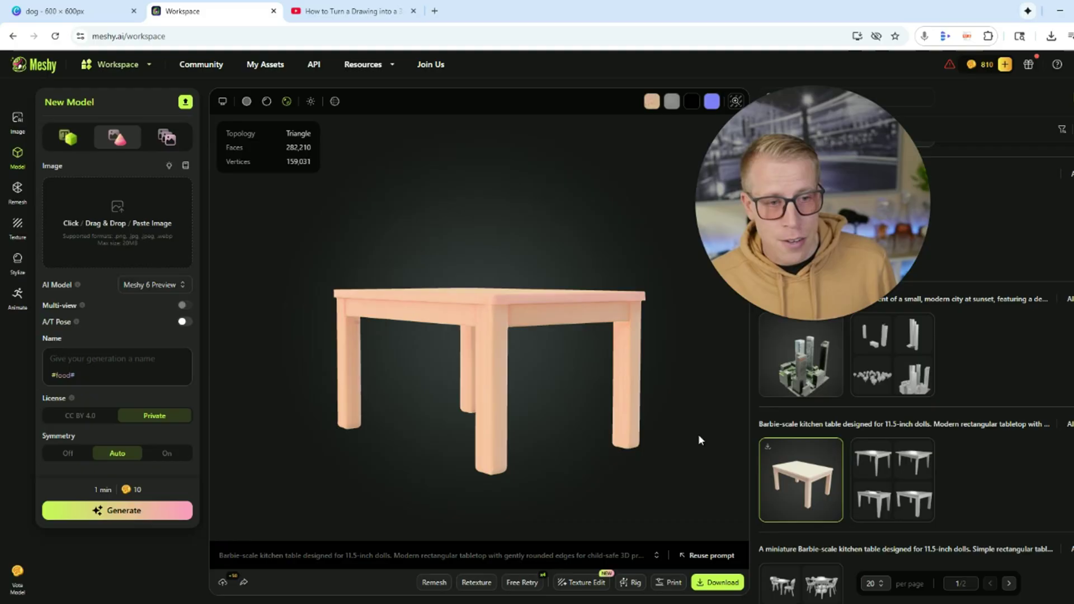
pyautogui.scroll(-1, 986, 462)
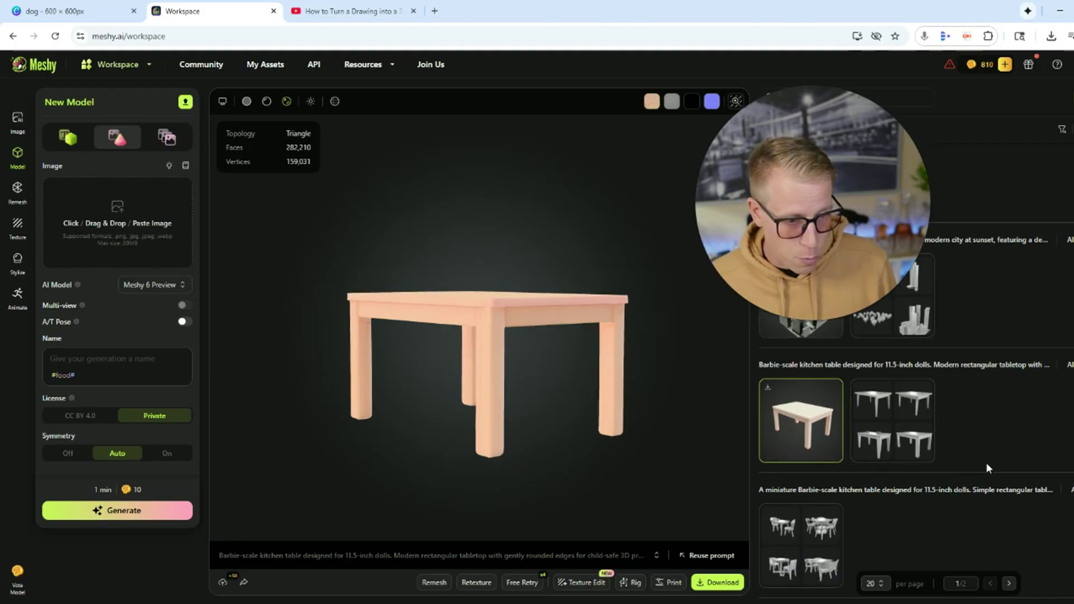
pyautogui.scroll(-5, 986, 462)
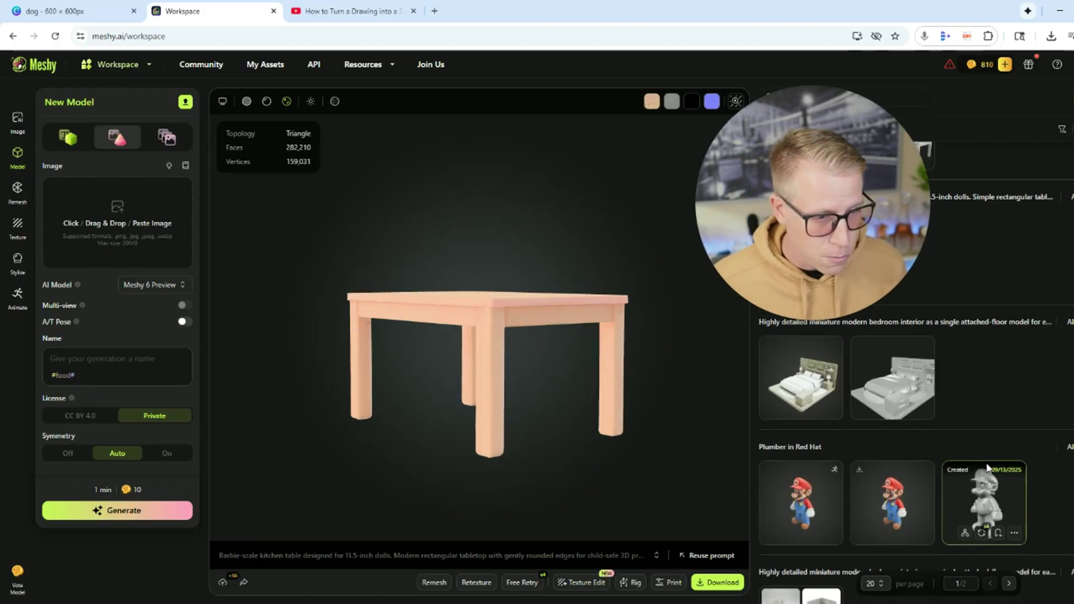
# Step: View the miniature bedroom, then open the 90-degree PVC elbow fitting and orbit to its open end
pyautogui.click(801, 381)
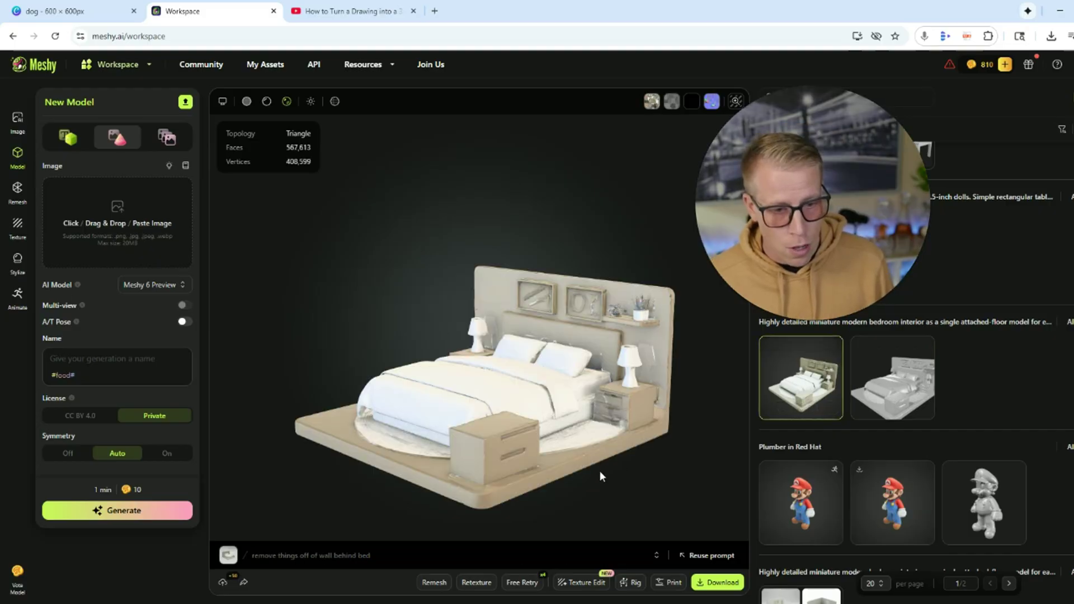
pyautogui.moveTo(599, 471); pyautogui.dragTo(660, 488)
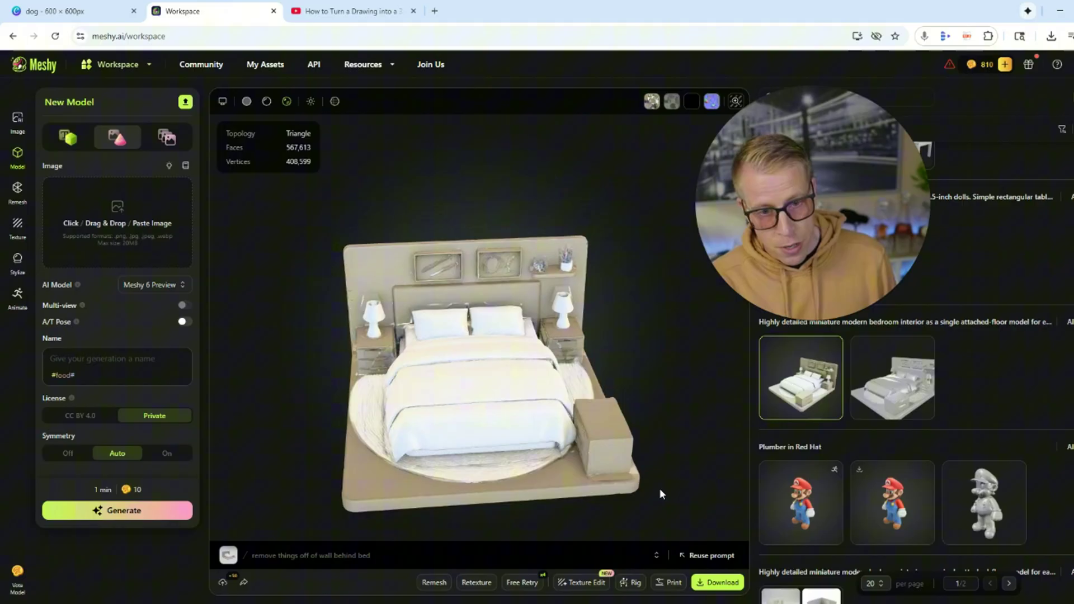
pyautogui.scroll(-2, 789, 425)
pyautogui.click(794, 412)
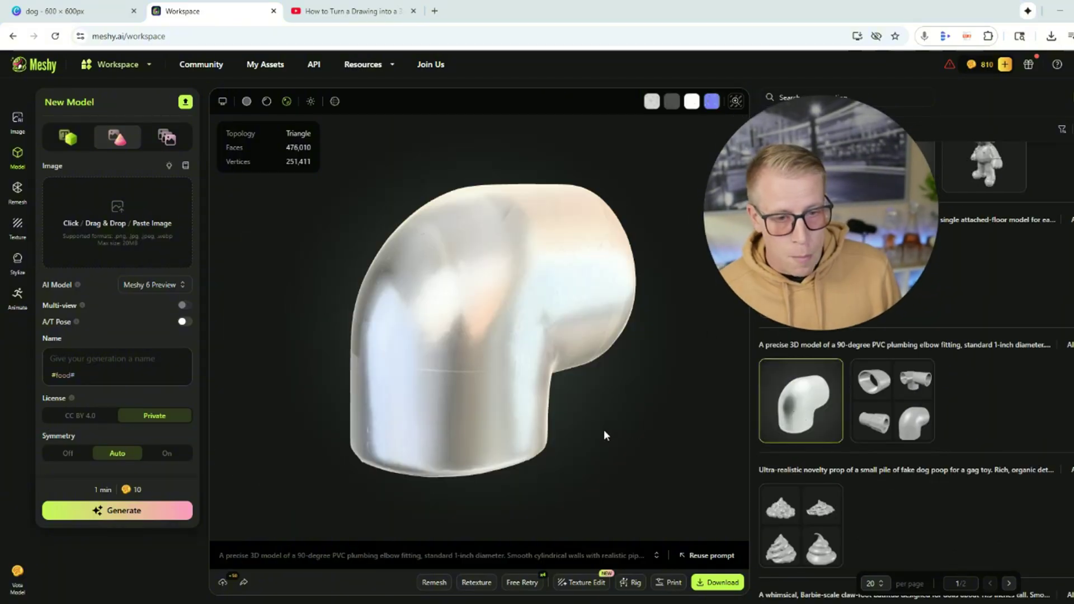
pyautogui.moveTo(600, 449); pyautogui.dragTo(514, 403)
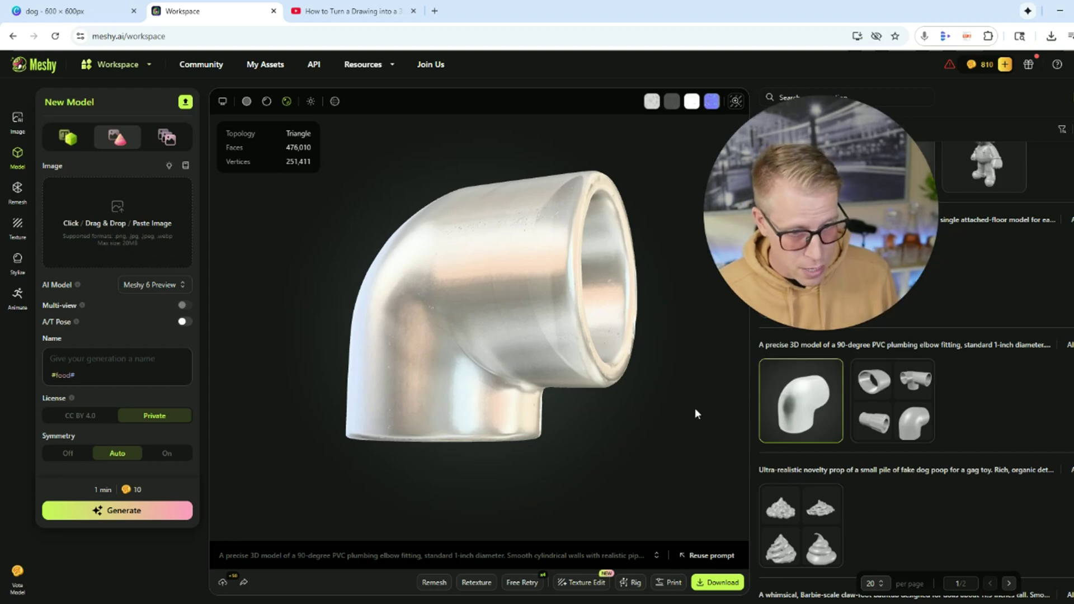
pyautogui.moveTo(685, 423); pyautogui.dragTo(663, 348)
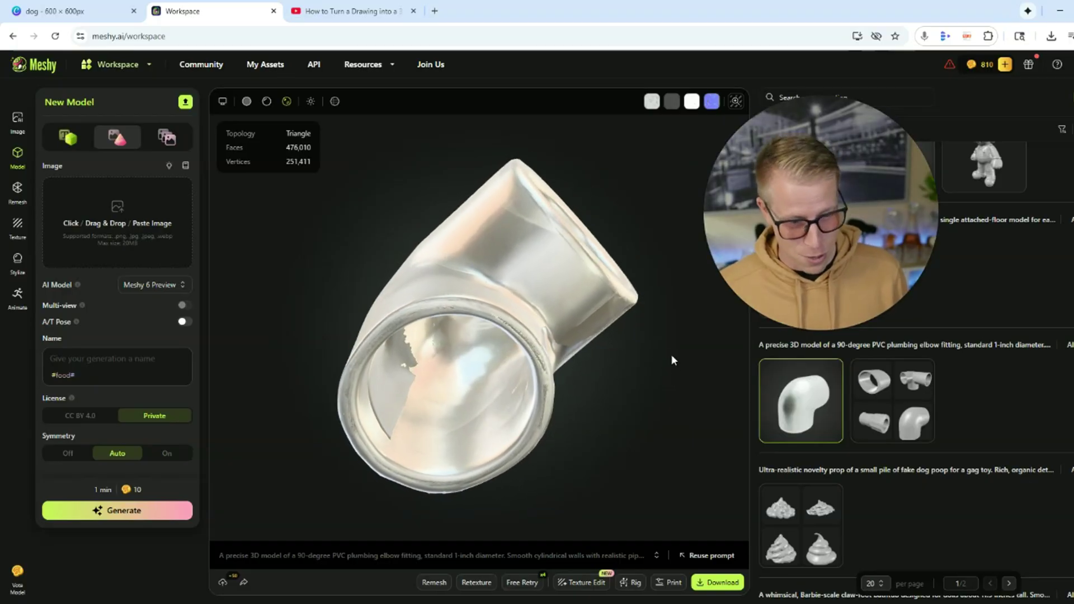
# Step: Review the four fake dog poop prop drafts, then go to the Meshy Community page
pyautogui.scroll(-1, 793, 454)
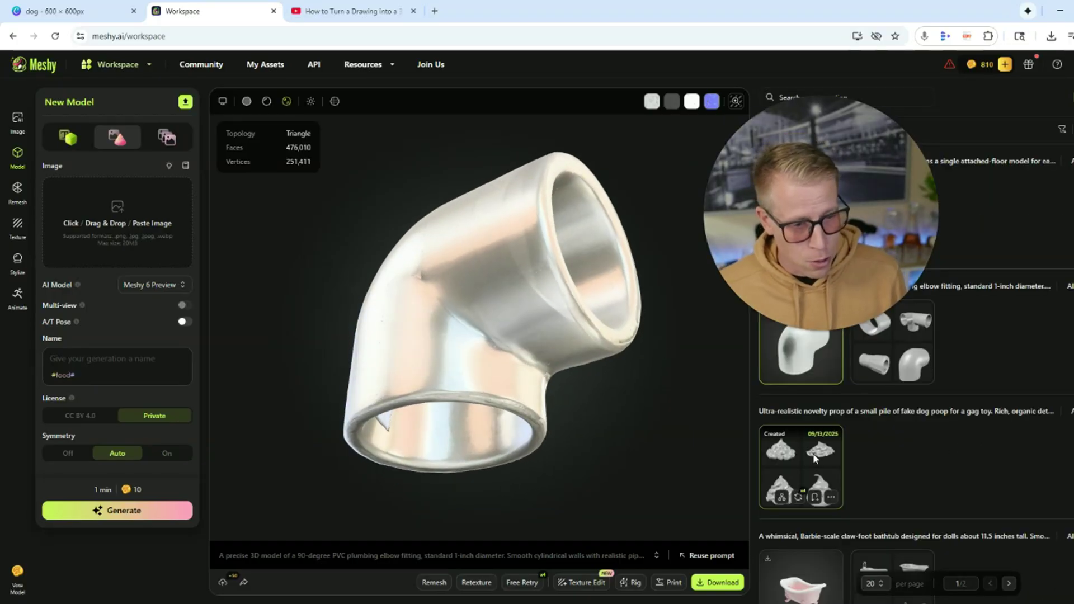
pyautogui.click(813, 453)
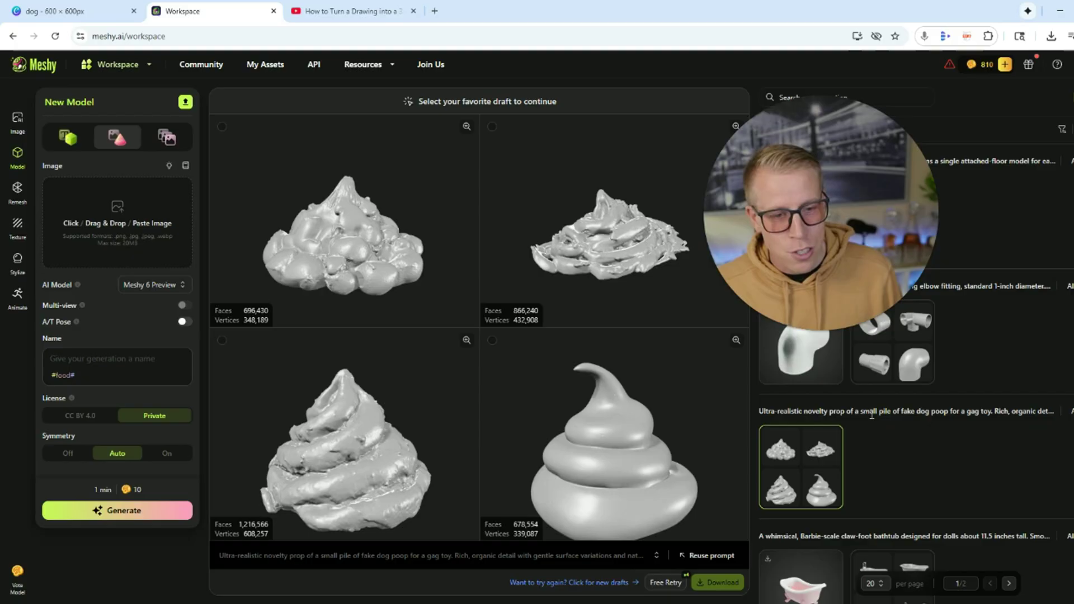
pyautogui.scroll(-2, 895, 455)
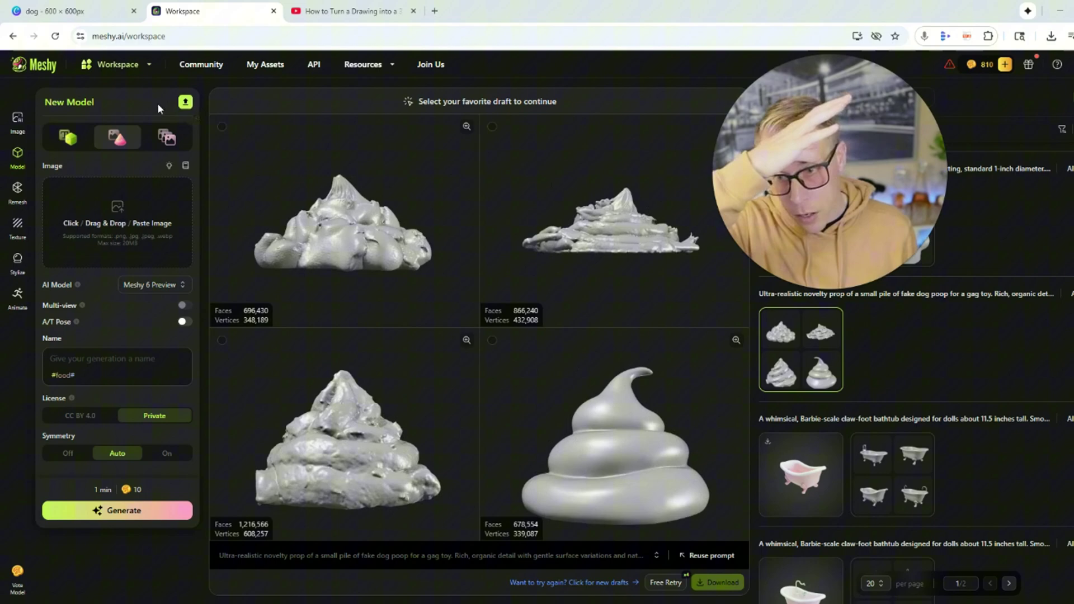
pyautogui.click(35, 67)
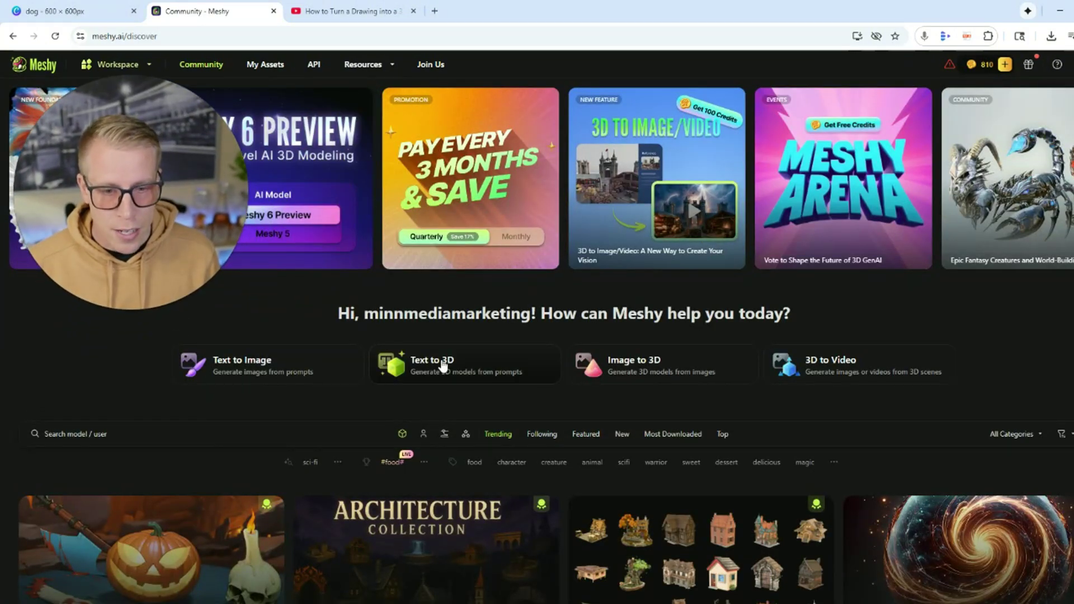
# Step: Start a new Text to 3D model in Meshy and open ChatGPT in a new tab
pyautogui.click(443, 366)
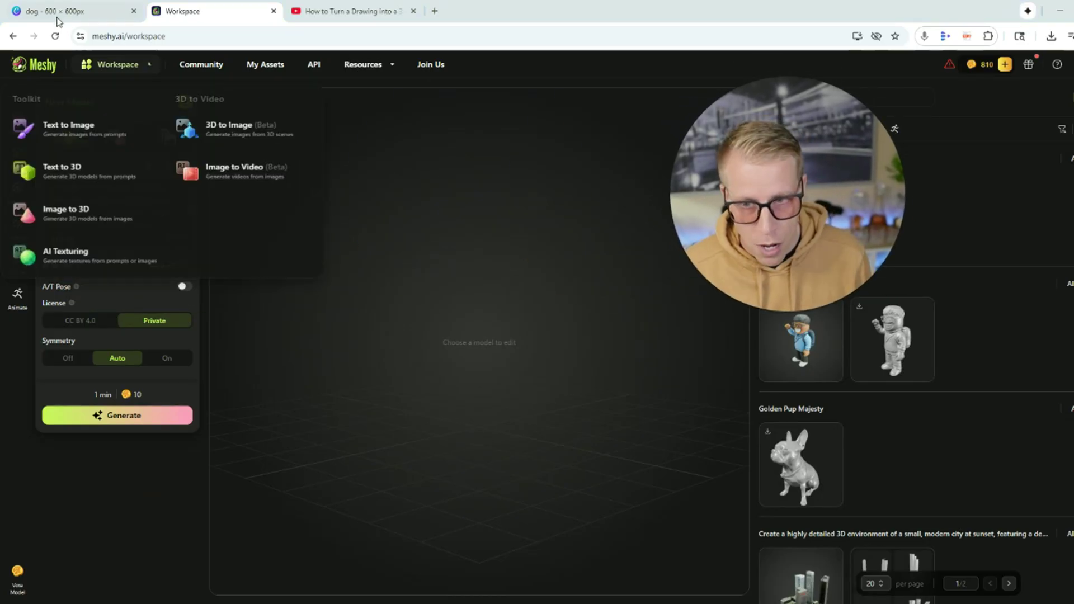
pyautogui.hotkey('ctrl', 't')
pyautogui.click(289, 58)
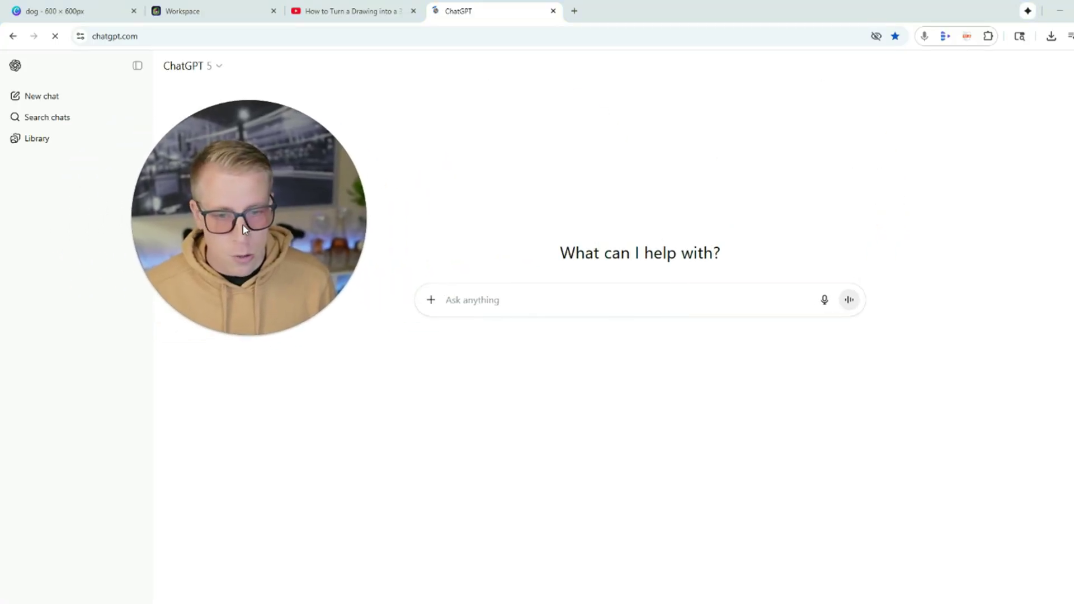
# Step: Ask ChatGPT by voice for a Meshy prompt for fake eyeglass frames, copy it, and return to Meshy
pyautogui.click(926, 37)
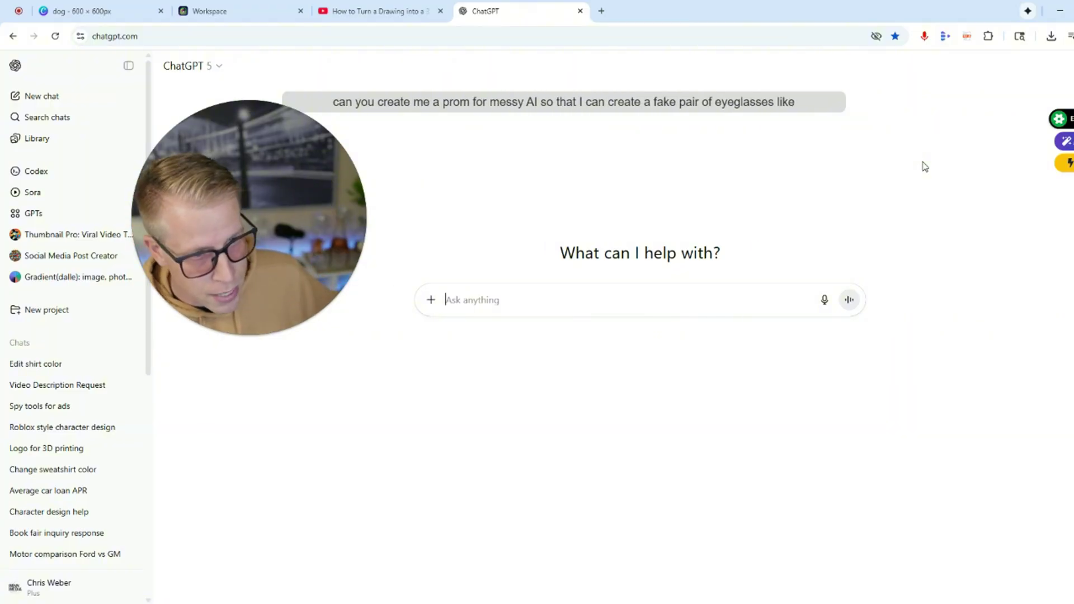
pyautogui.press('Return')
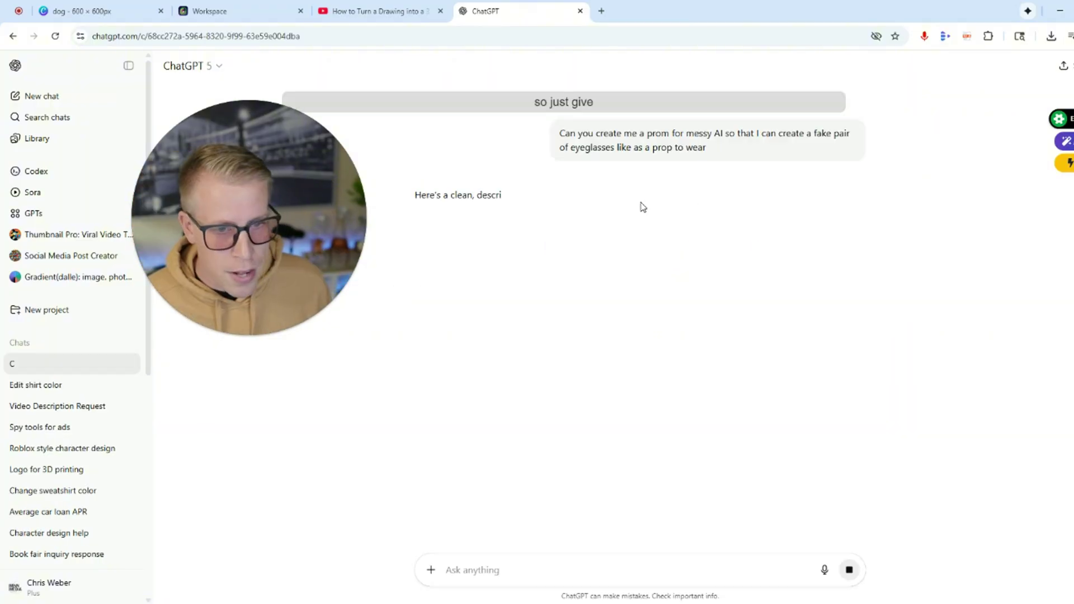
pyautogui.click(926, 36)
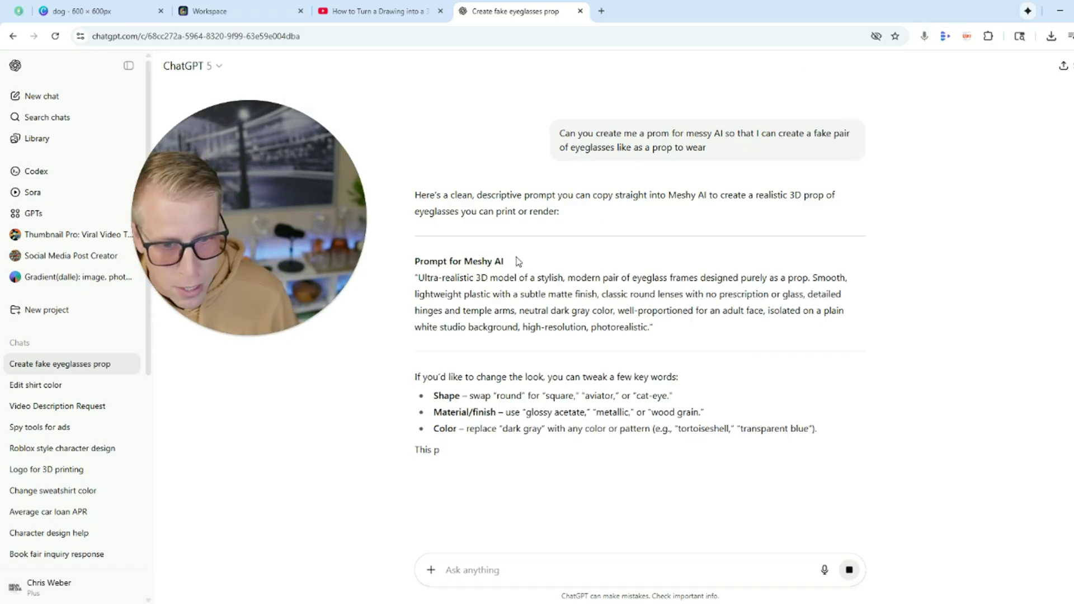
pyautogui.moveTo(651, 329); pyautogui.dragTo(424, 280)
pyautogui.hotkey('ctrl', 'c')
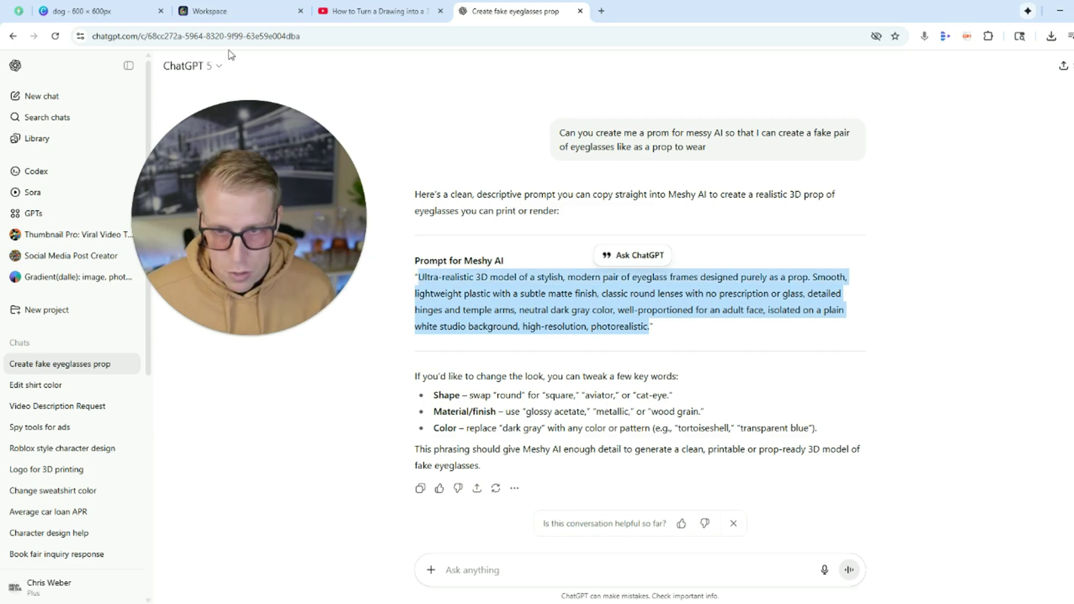
pyautogui.click(209, 7)
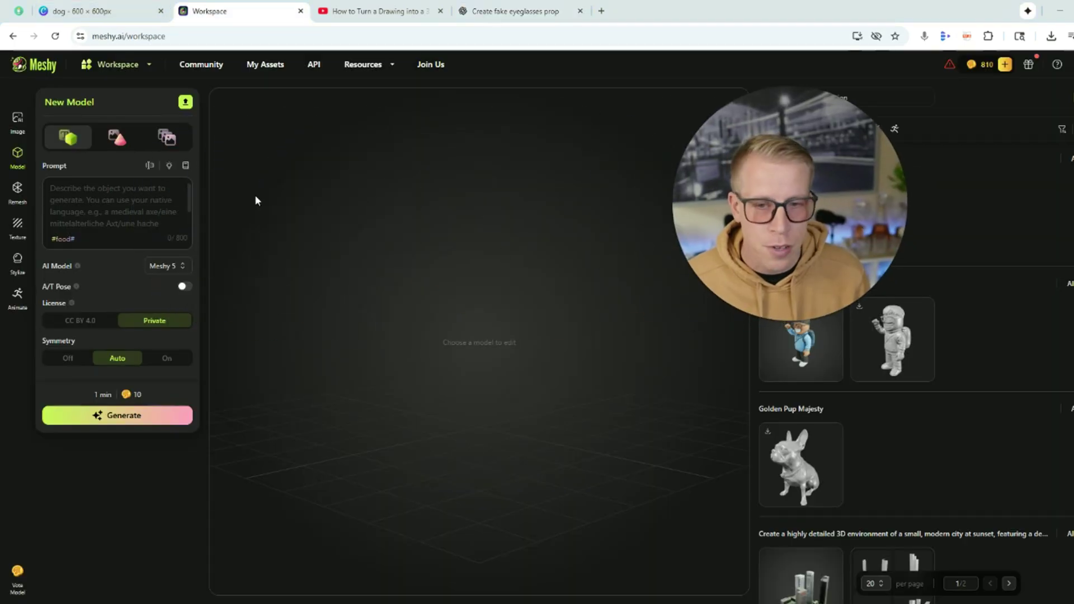
# Step: Paste the eyeglass-frames prompt to generate four drafts and pick the third for generation
pyautogui.hotkey('ctrl', 'v')
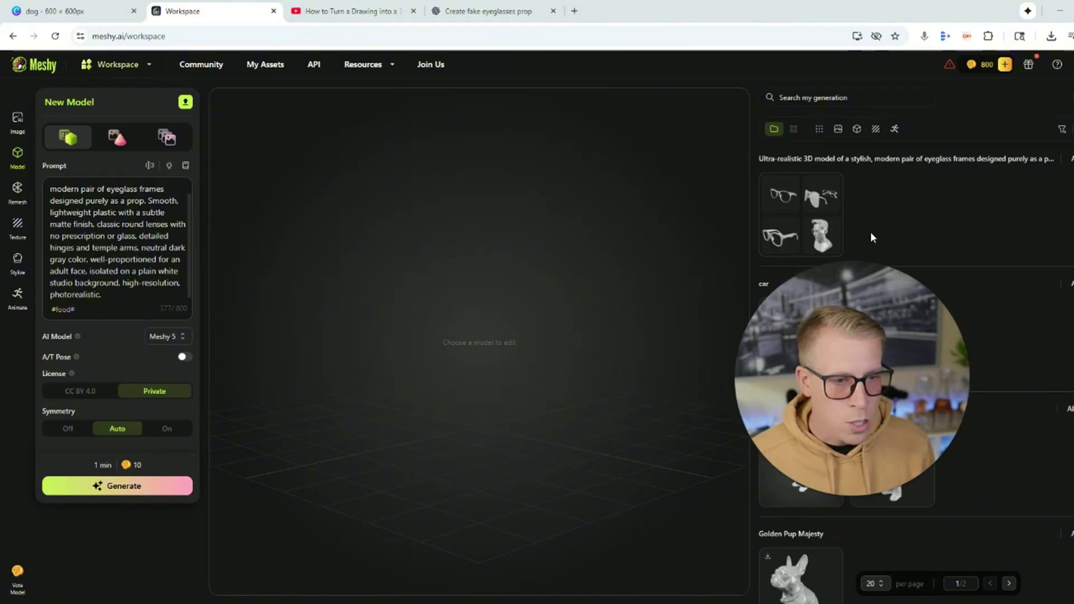
pyautogui.click(839, 217)
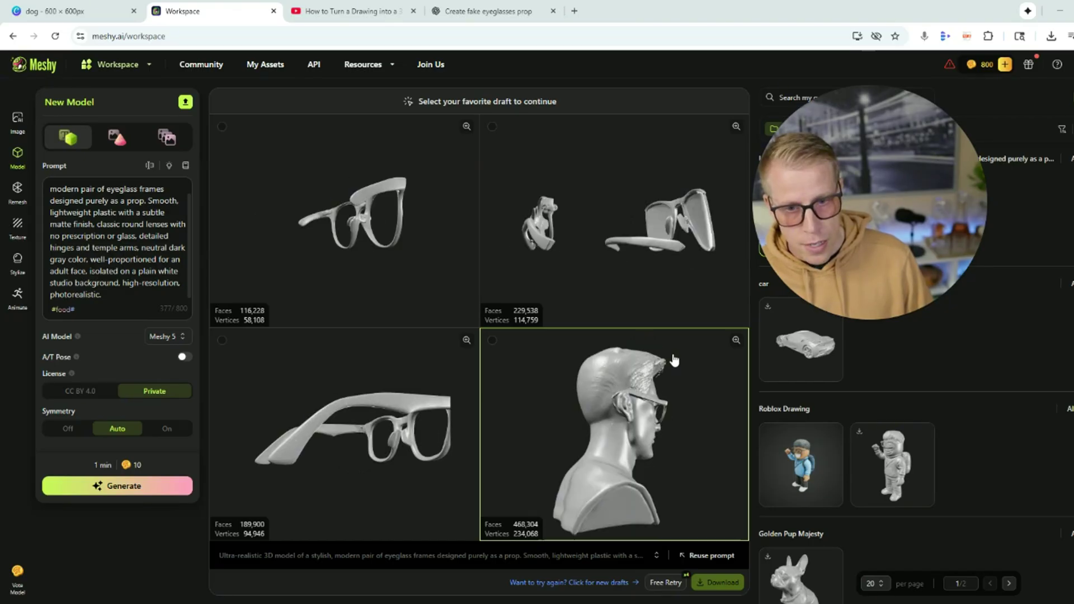
pyautogui.click(351, 446)
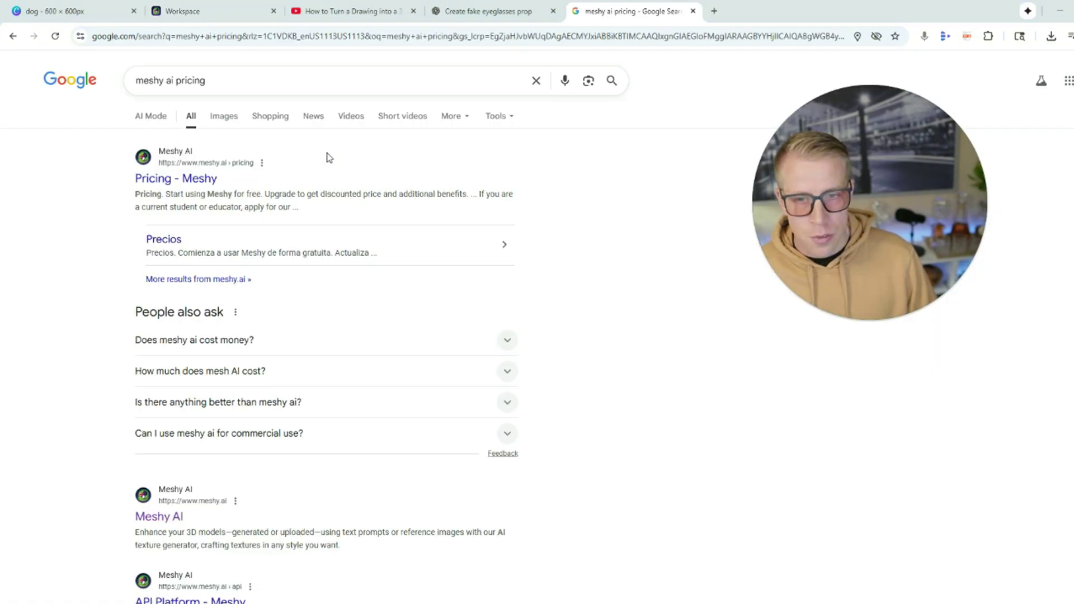
# Step: Review Meshy's monthly plan prices (Pro at $20/month) on the pricing page, then return to the workspace
pyautogui.click(193, 185)
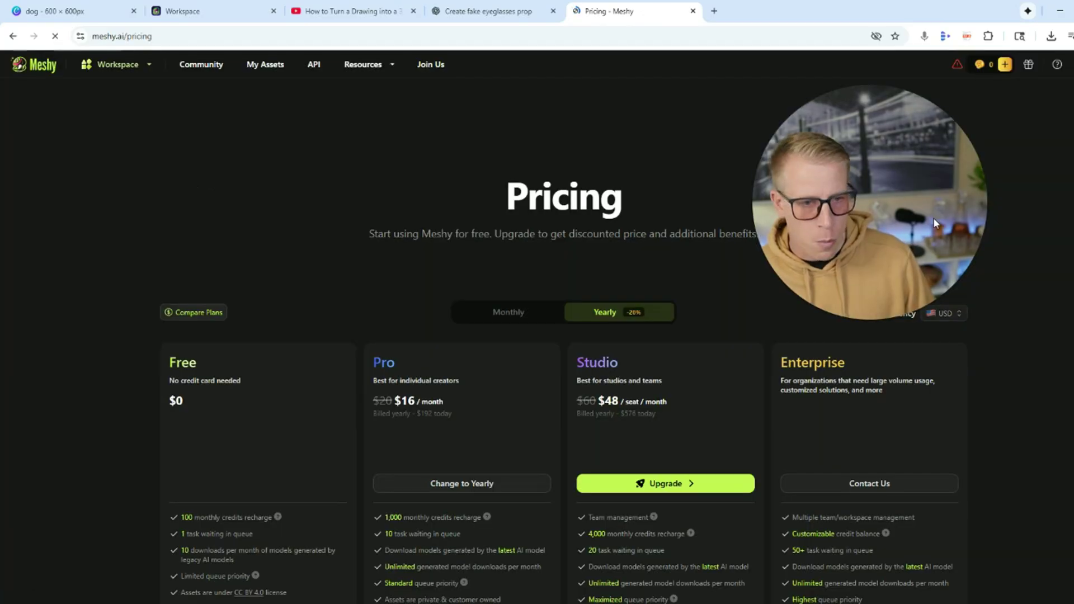
pyautogui.scroll(-1, 408, 280)
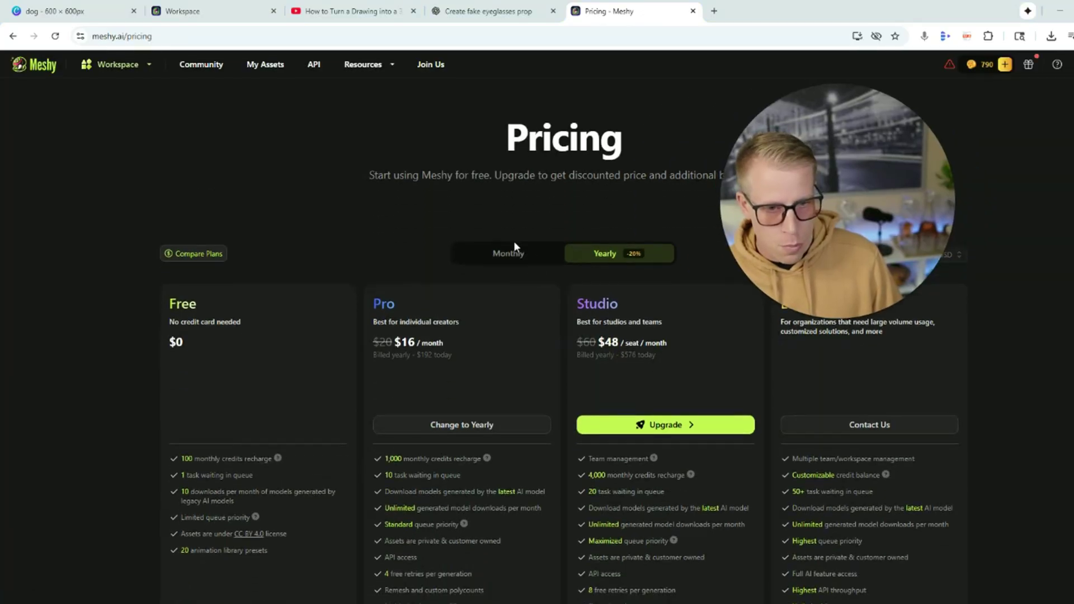
pyautogui.click(495, 254)
pyautogui.scroll(-2, 349, 258)
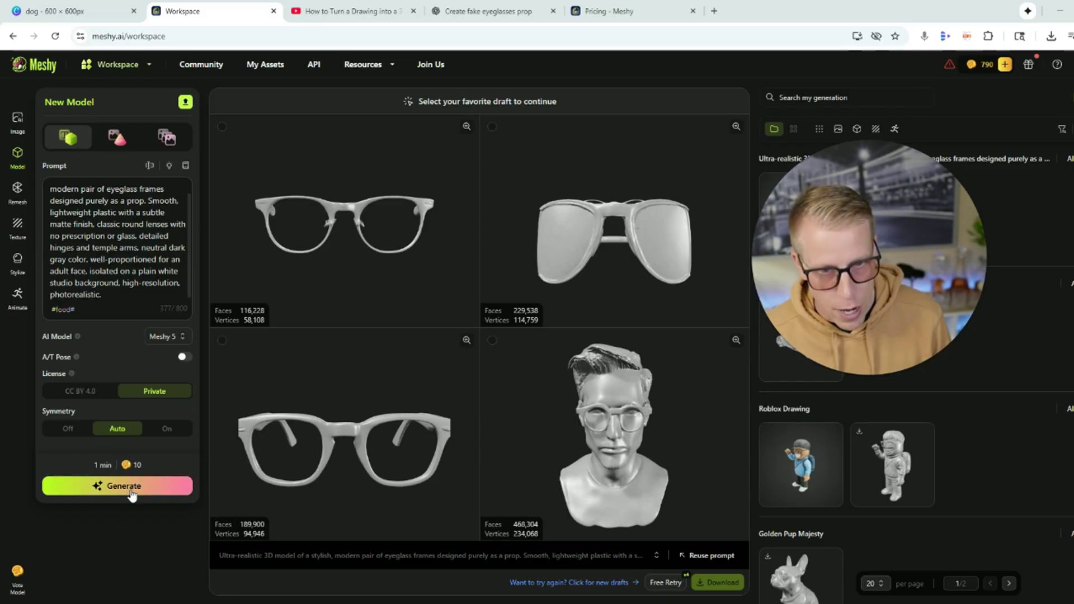
pyautogui.click(625, 9)
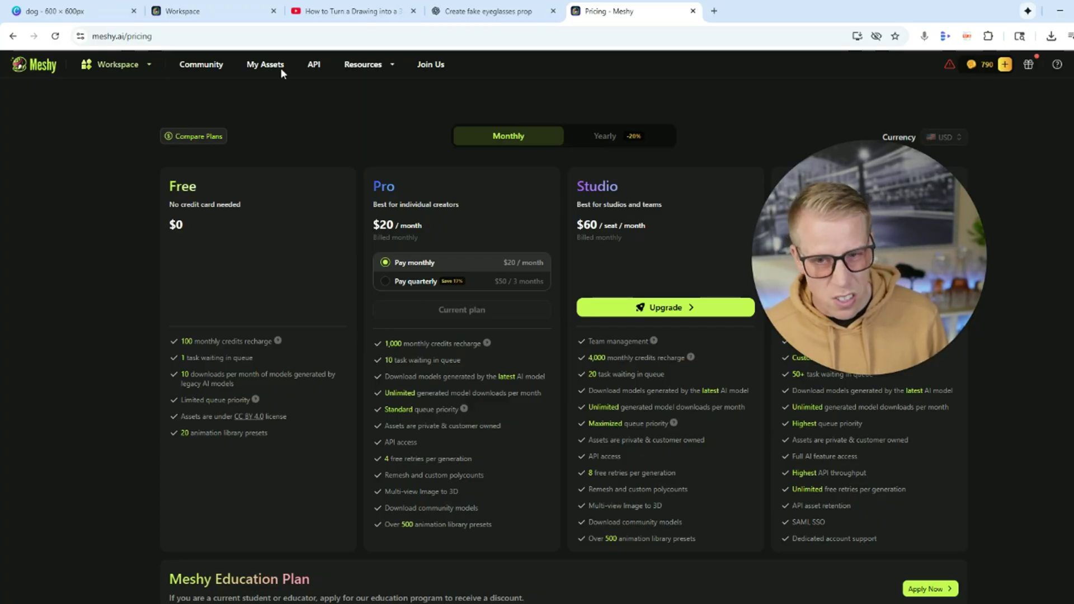
pyautogui.click(187, 6)
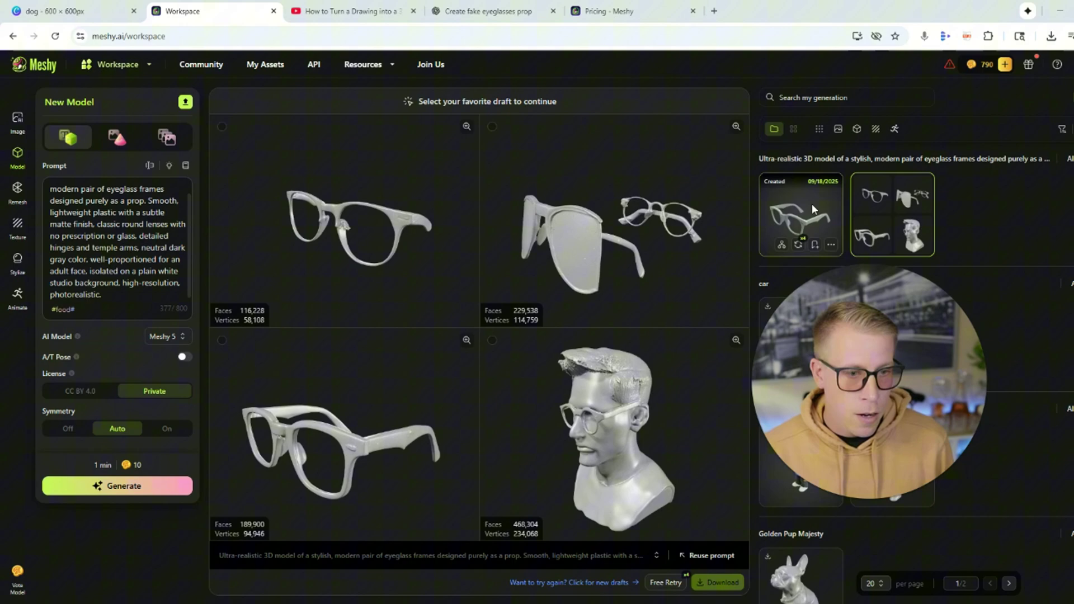
# Step: Inspect the finished 189,892-face eyeglasses model from below, behind and front, then load Roblox Drawing
pyautogui.click(812, 205)
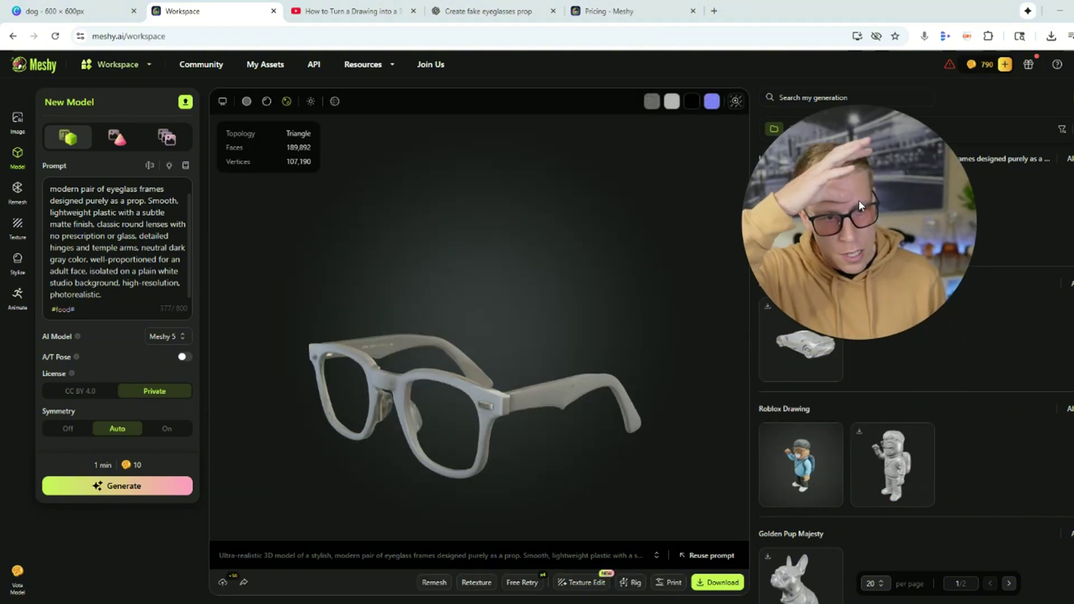
pyautogui.moveTo(526, 318); pyautogui.dragTo(542, 213)
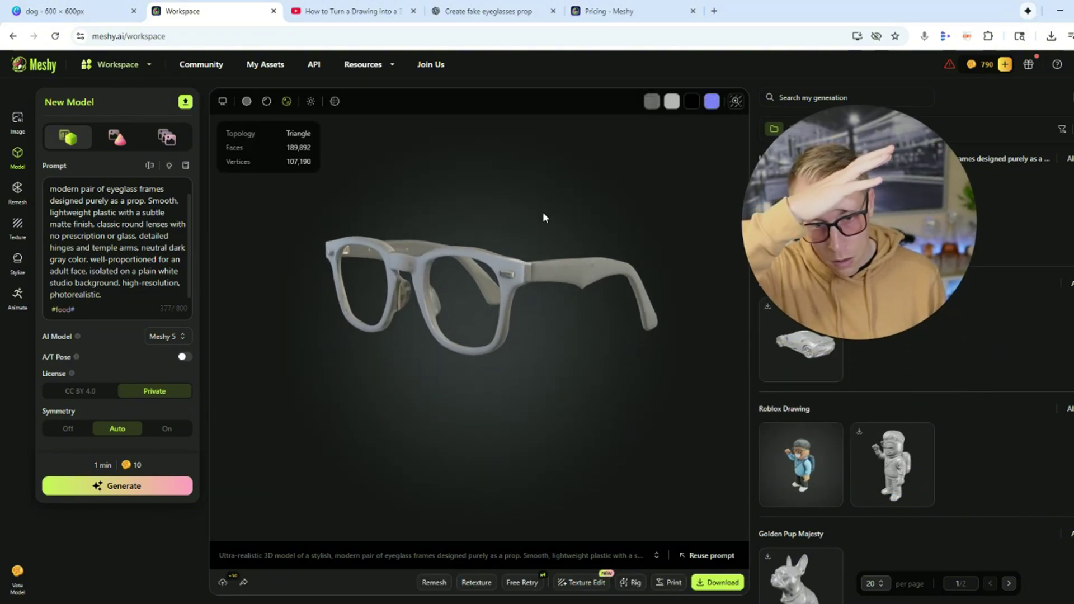
pyautogui.moveTo(524, 386); pyautogui.dragTo(521, 410)
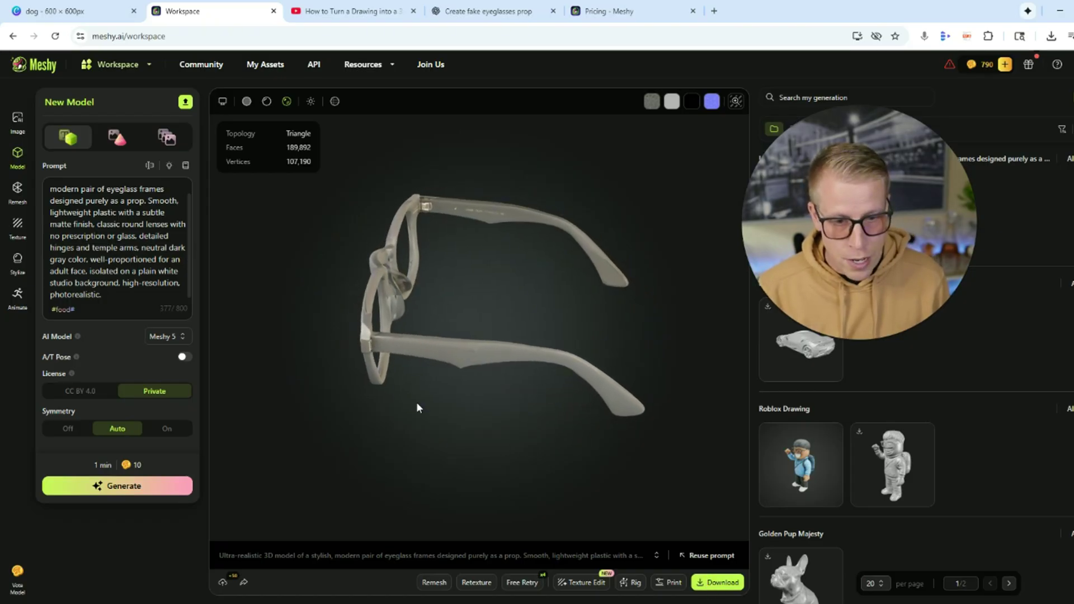
pyautogui.moveTo(418, 408); pyautogui.dragTo(485, 382)
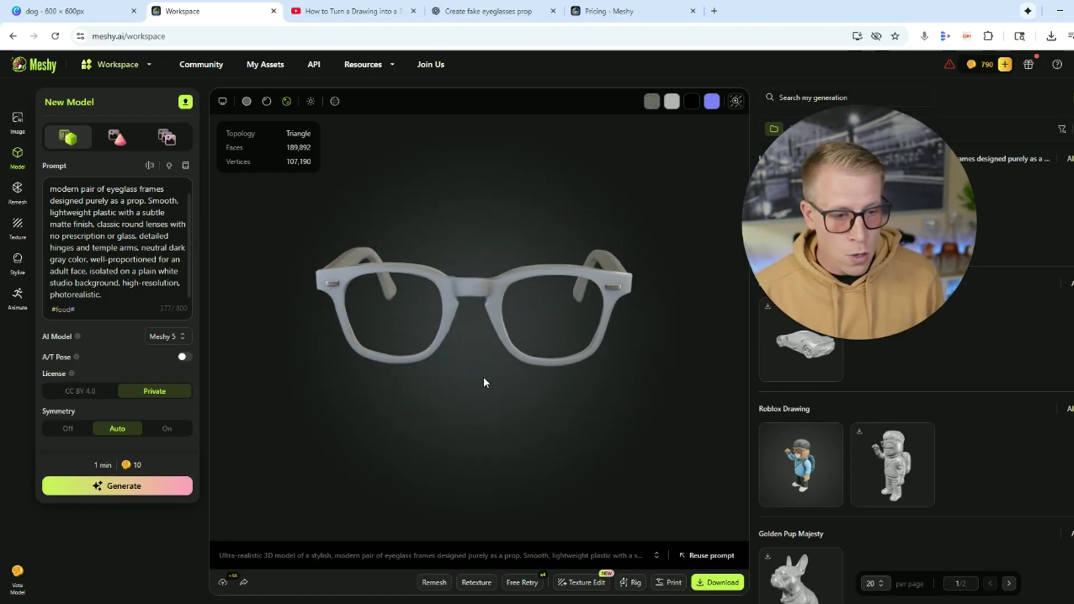
pyautogui.click(912, 466)
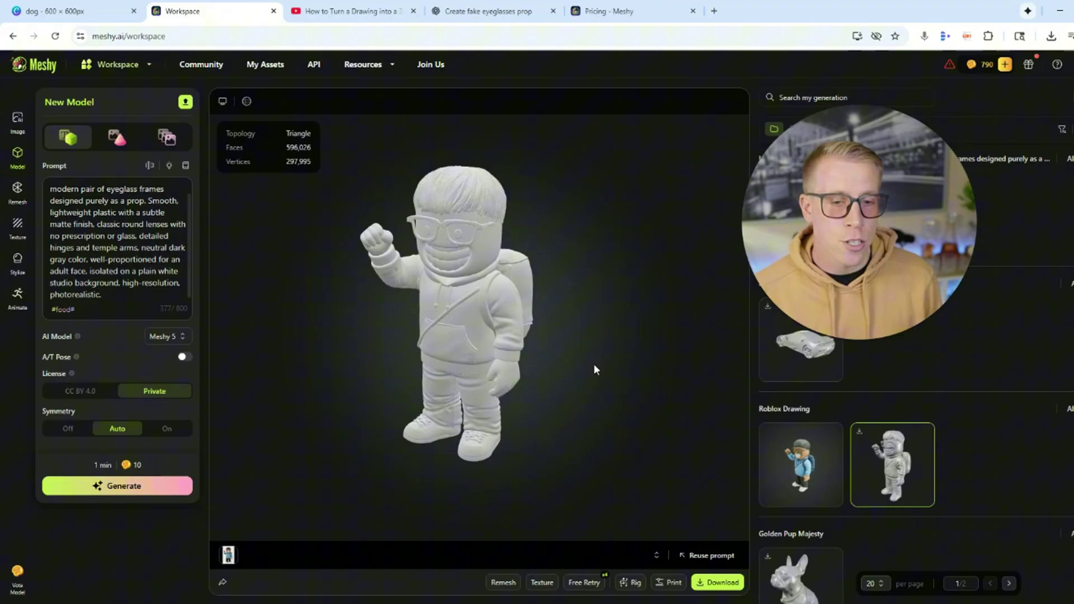
# Step: Review the textured Roblox Drawing figure and the animated Plumber in Red Hat, then load the car
pyautogui.click(825, 449)
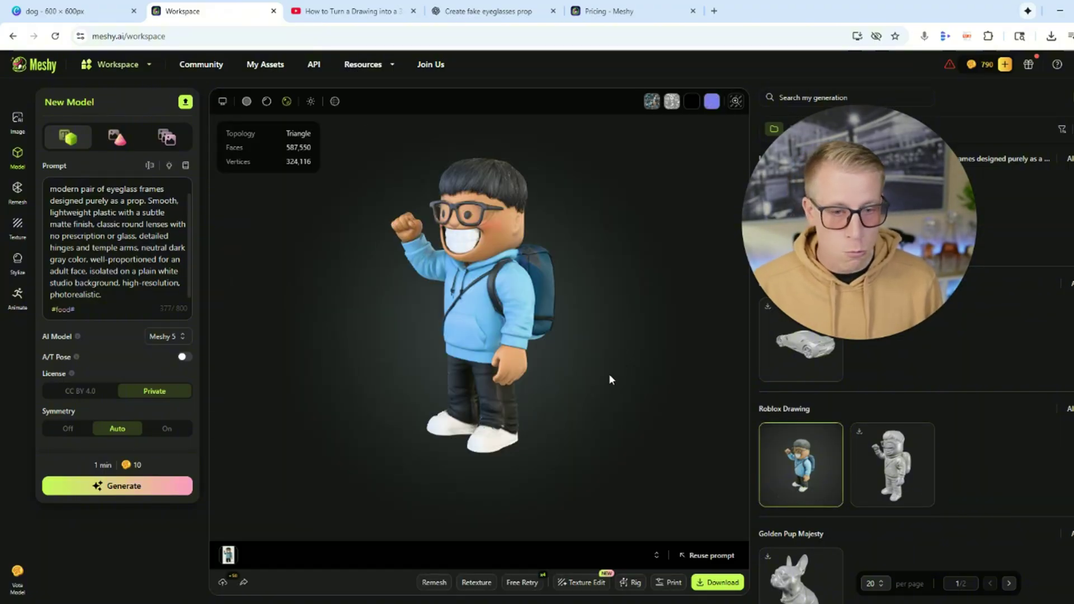
pyautogui.moveTo(555, 385); pyautogui.dragTo(417, 394)
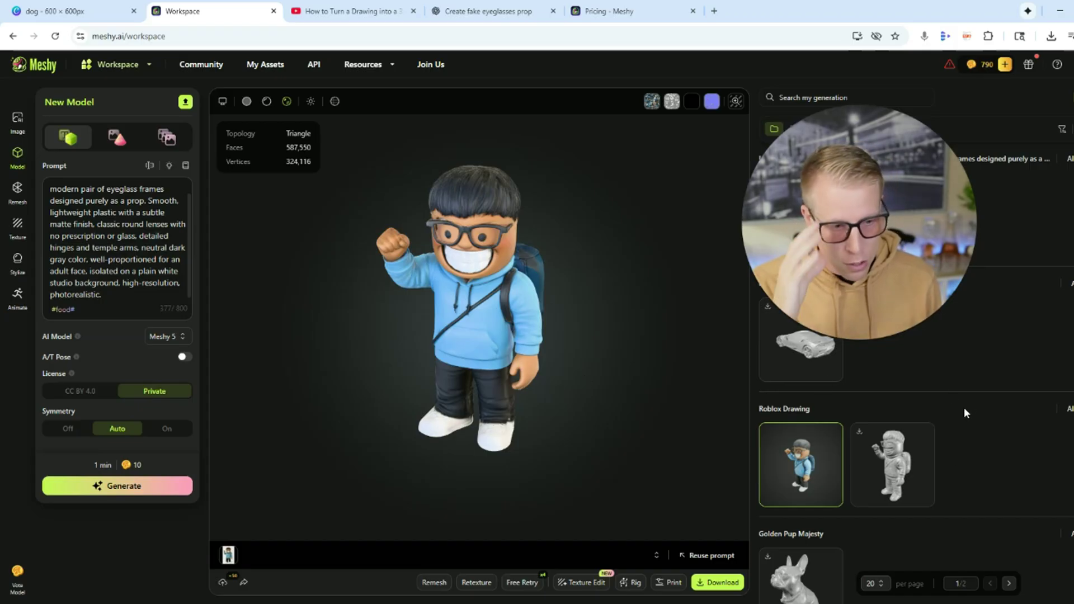
pyautogui.scroll(-2, 956, 466)
pyautogui.scroll(-10, 954, 462)
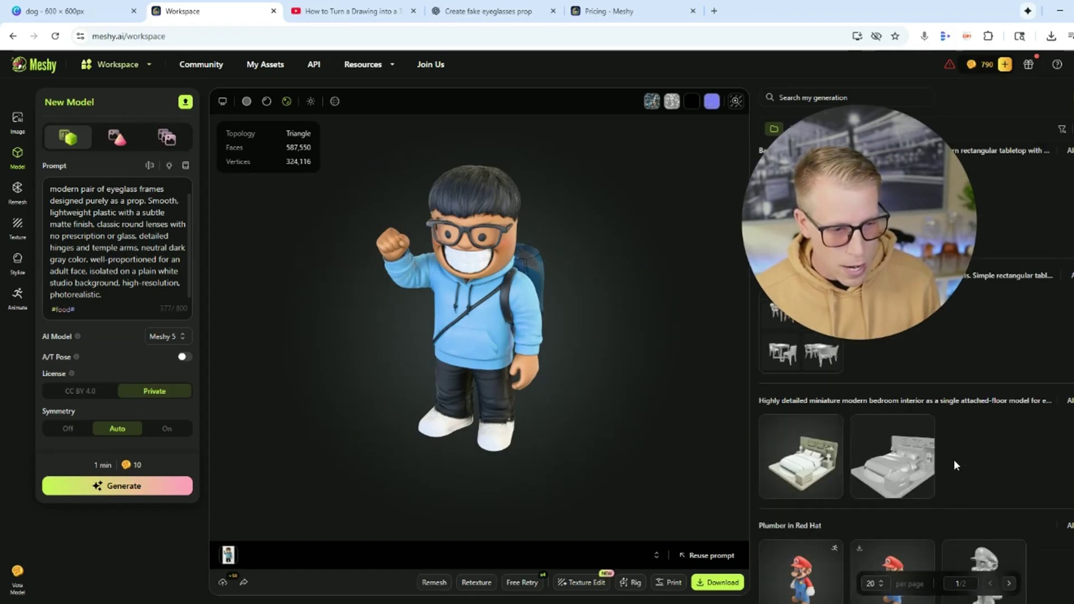
pyautogui.scroll(2, 955, 464)
pyautogui.click(802, 464)
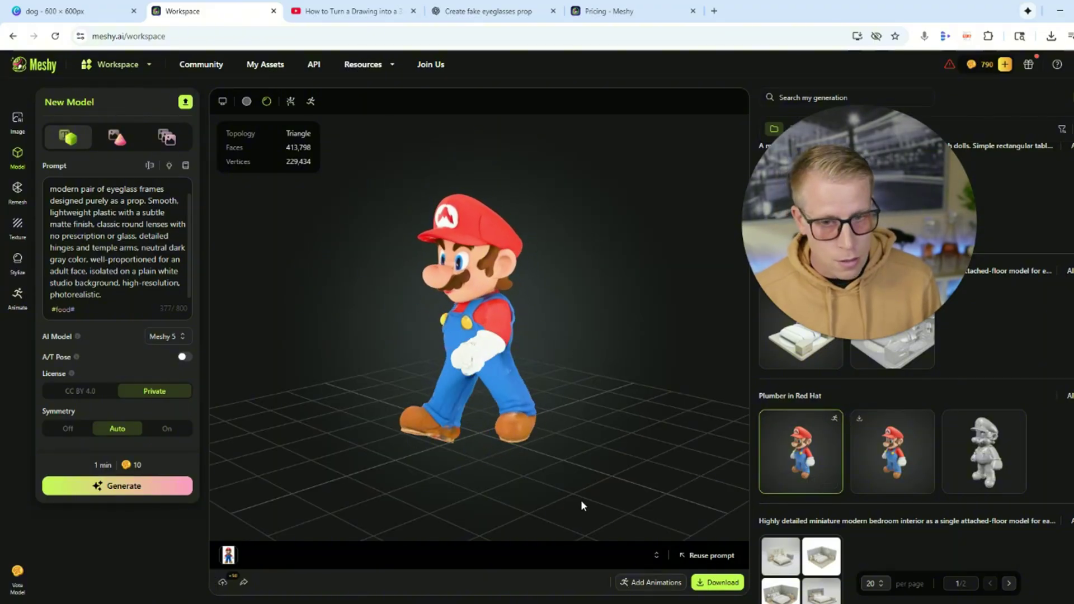
pyautogui.scroll(-5, 1003, 360)
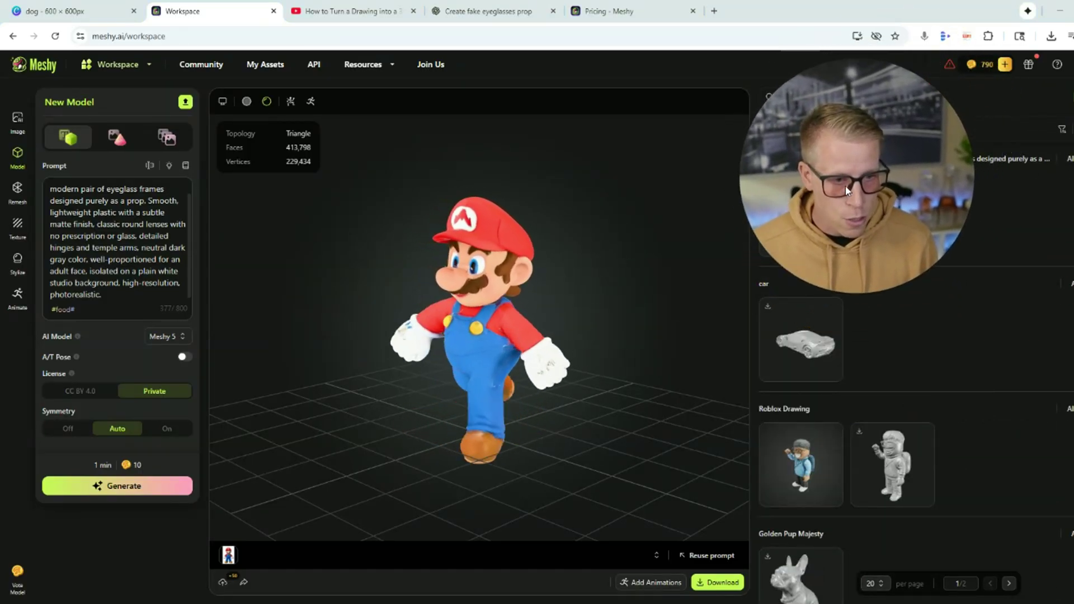
pyautogui.click(802, 340)
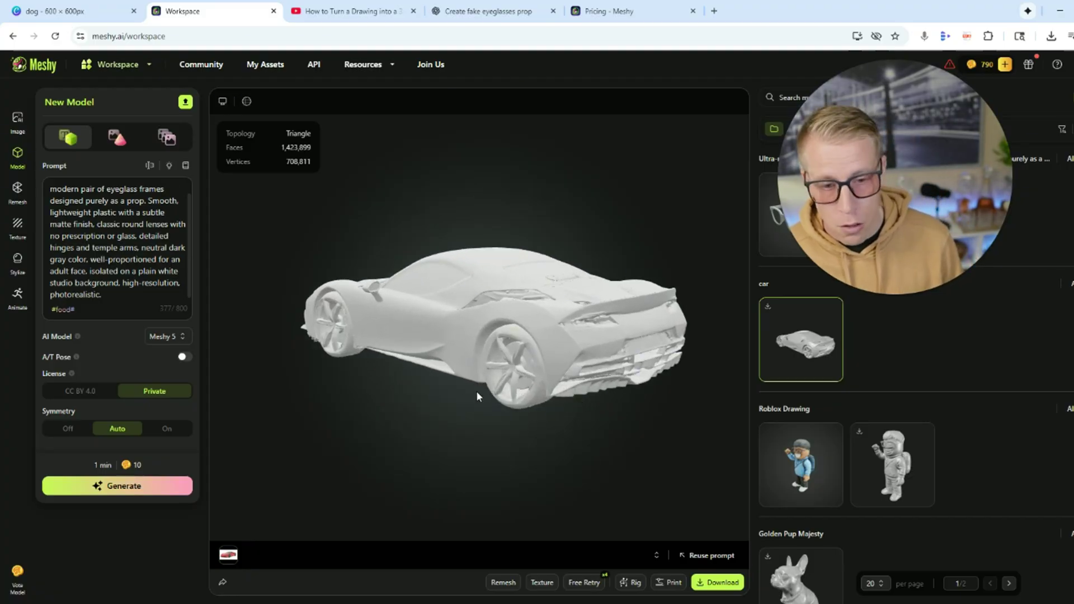
# Step: Inspect the car up close from the rear, including its rear diffuser
pyautogui.moveTo(624, 426); pyautogui.dragTo(514, 435)
pyautogui.scroll(5, 513, 435)
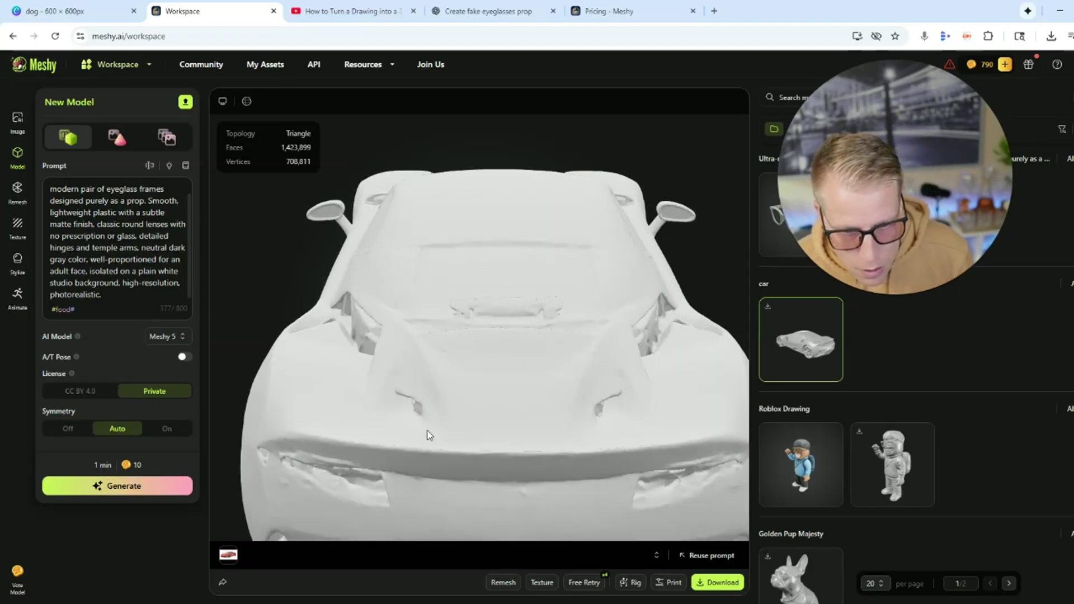
pyautogui.moveTo(456, 469); pyautogui.dragTo(705, 307)
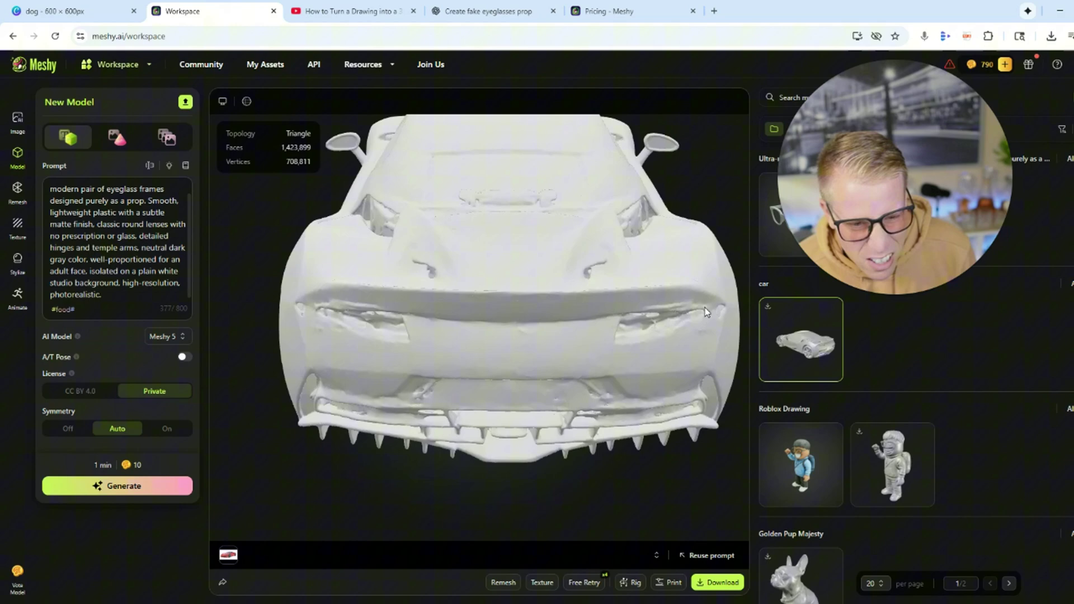
pyautogui.scroll(-5, 639, 379)
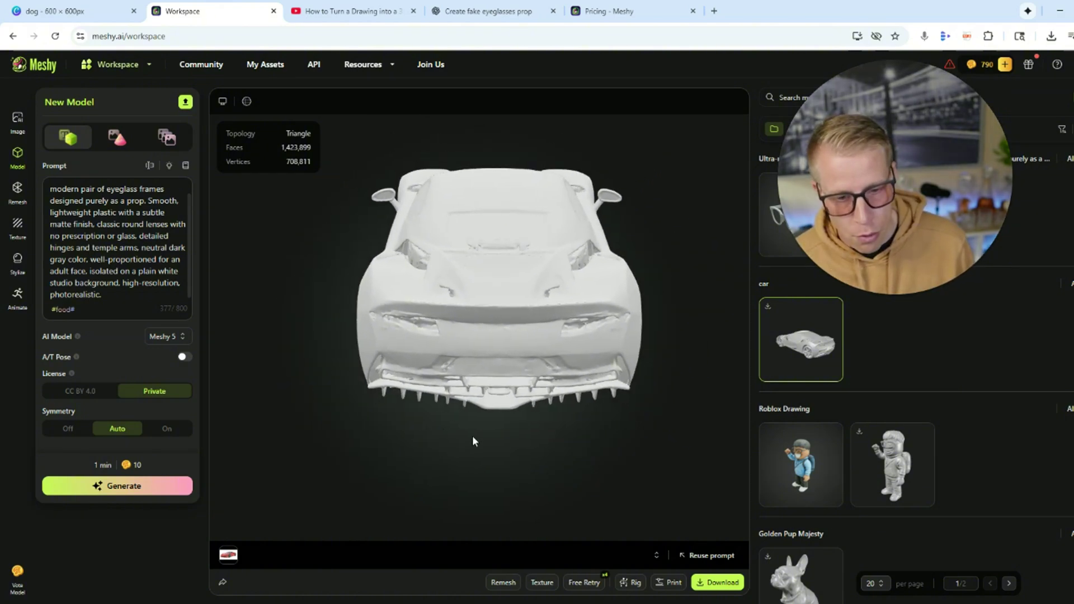
pyautogui.moveTo(473, 436); pyautogui.dragTo(494, 470)
# Step: Load the Golden Pup Majesty dog model, framed fully and turned to face the front
pyautogui.click(819, 475)
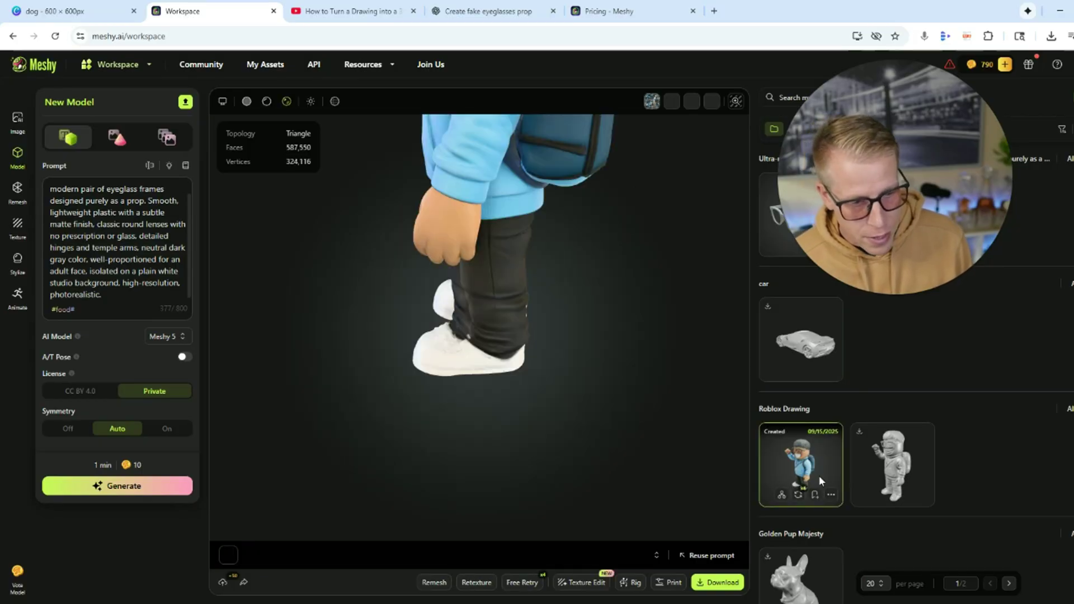
pyautogui.click(762, 570)
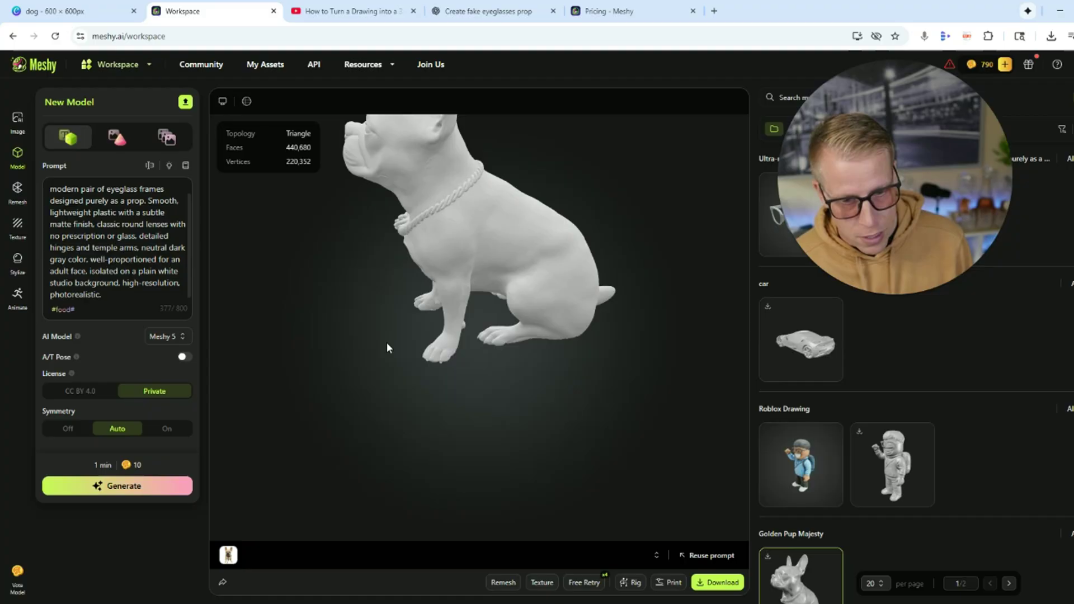
pyautogui.moveTo(387, 342); pyautogui.dragTo(390, 439, button='right')
pyautogui.moveTo(390, 439); pyautogui.dragTo(478, 384)
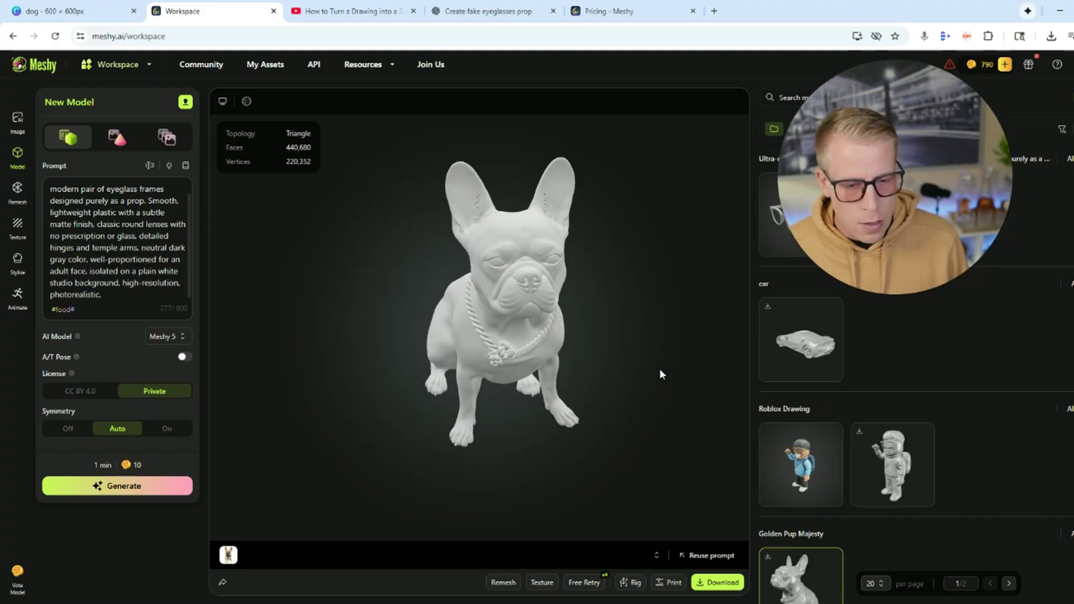
pyautogui.click(503, 583)
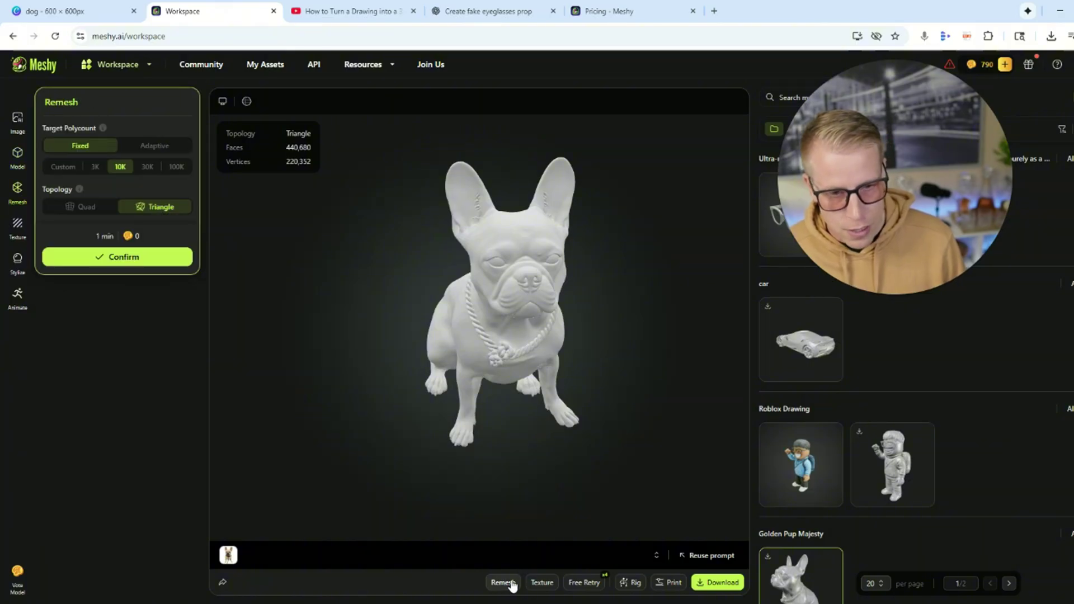
pyautogui.click(543, 582)
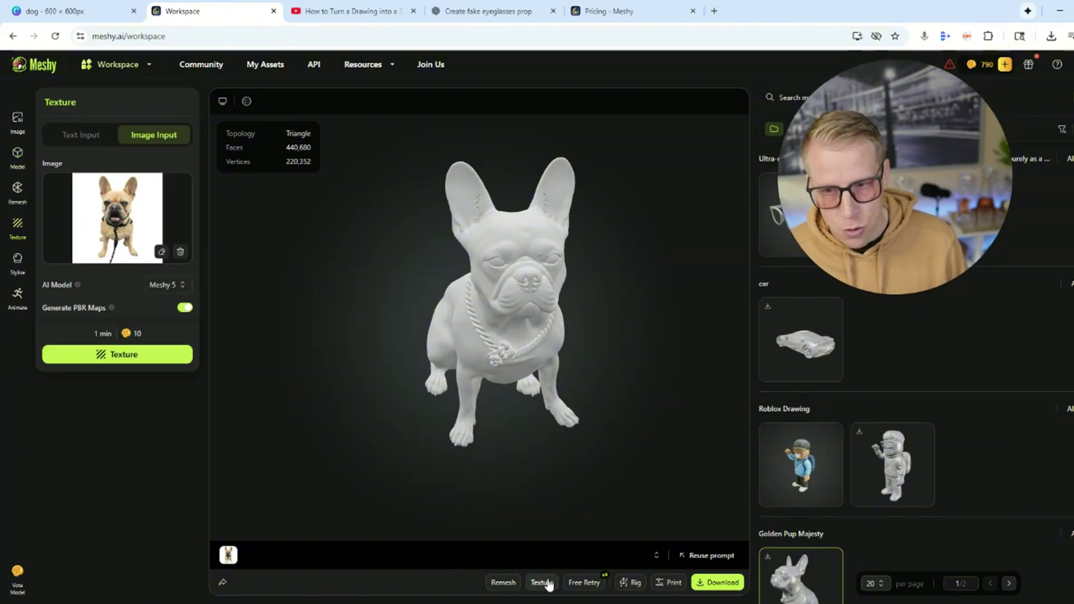
pyautogui.click(17, 191)
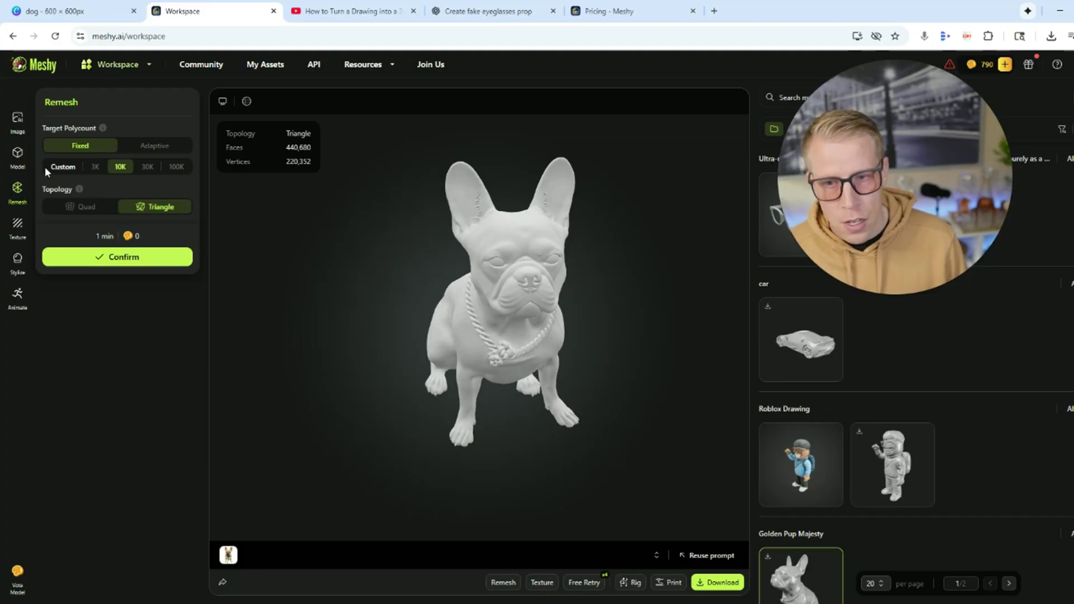
pyautogui.click(17, 155)
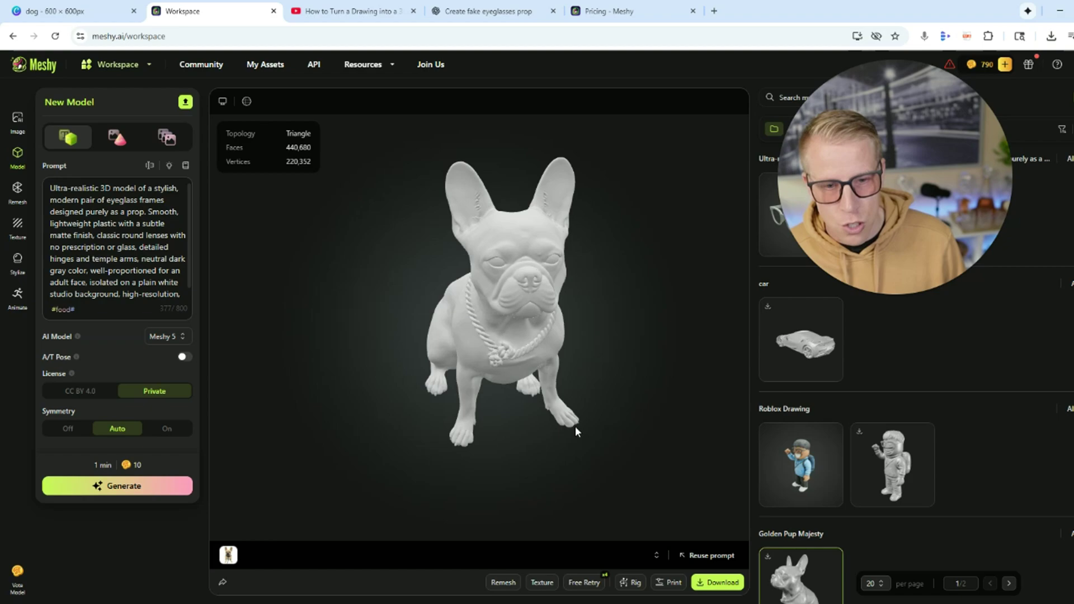
# Step: Orbit the dog to a side view, then bring back the four eyeglass drafts
pyautogui.moveTo(575, 425); pyautogui.dragTo(611, 418)
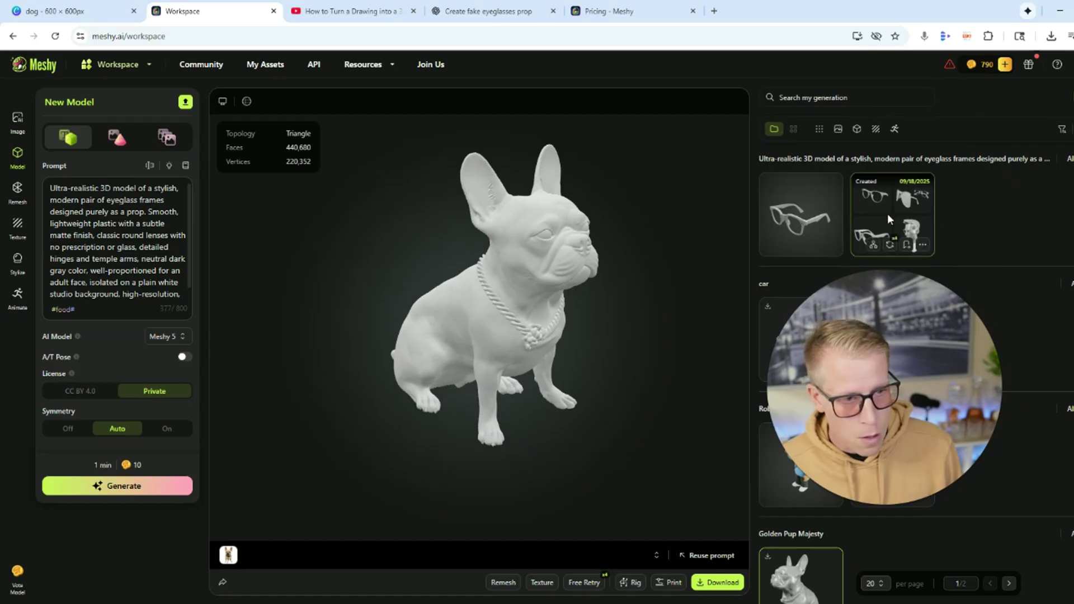
pyautogui.click(889, 218)
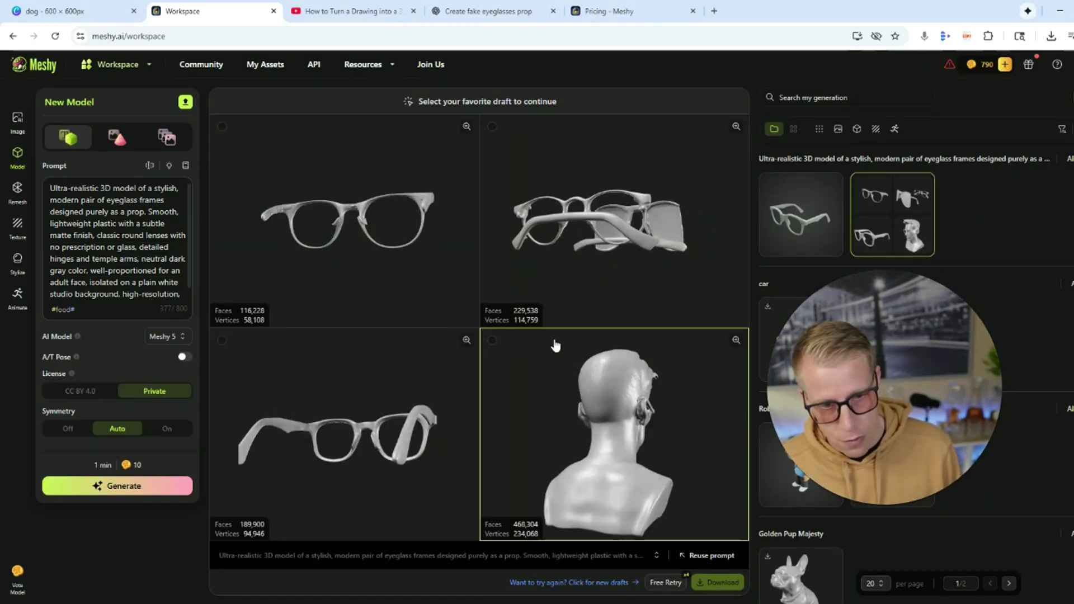